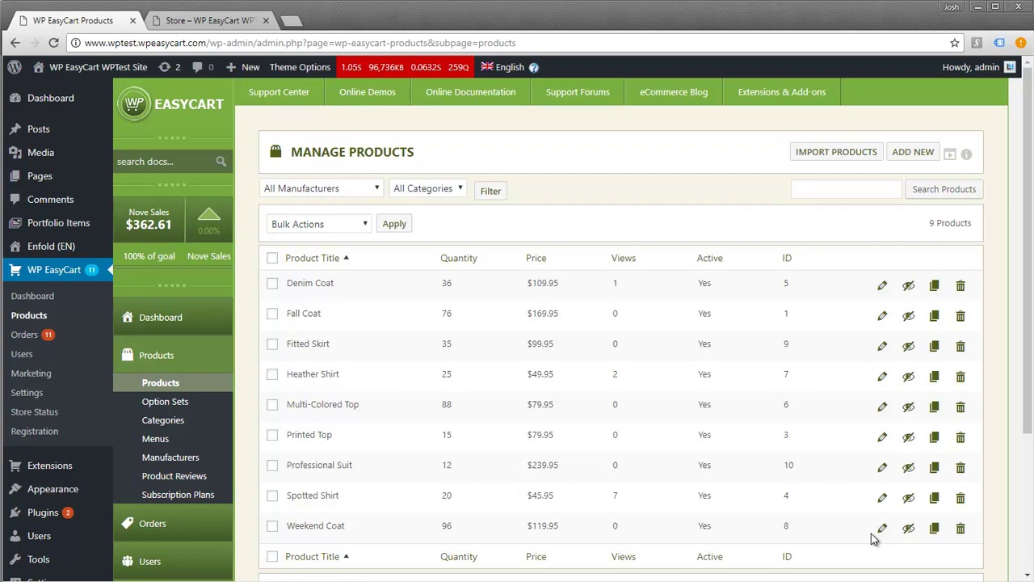
Preview the live store page, then return to product management
left_click(202, 22)
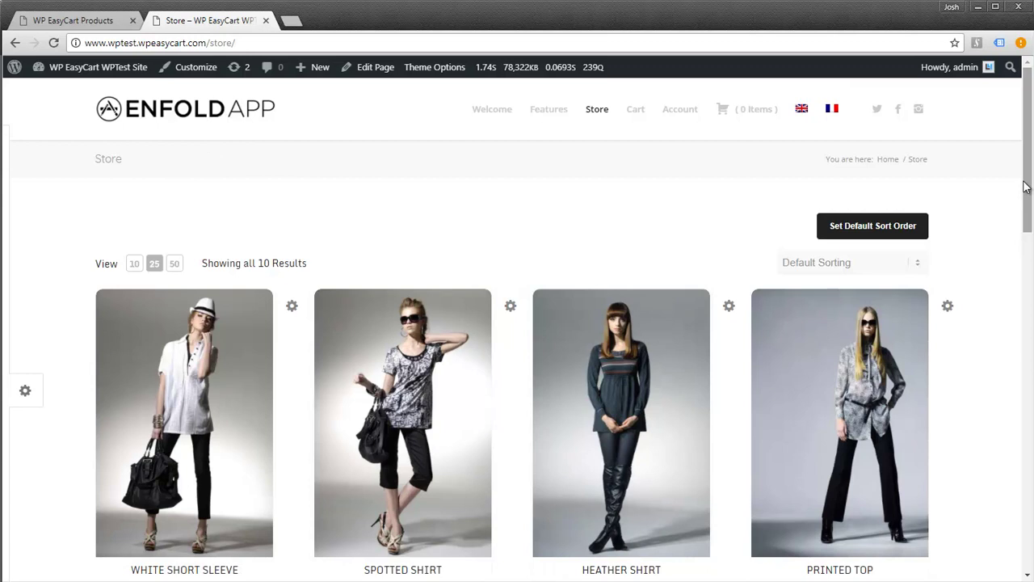
mouse_move(1028, 172)
left_mouse_down()
mouse_move(1007, 418)
mouse_move(1020, 194)
mouse_move(1010, 165)
left_mouse_up()
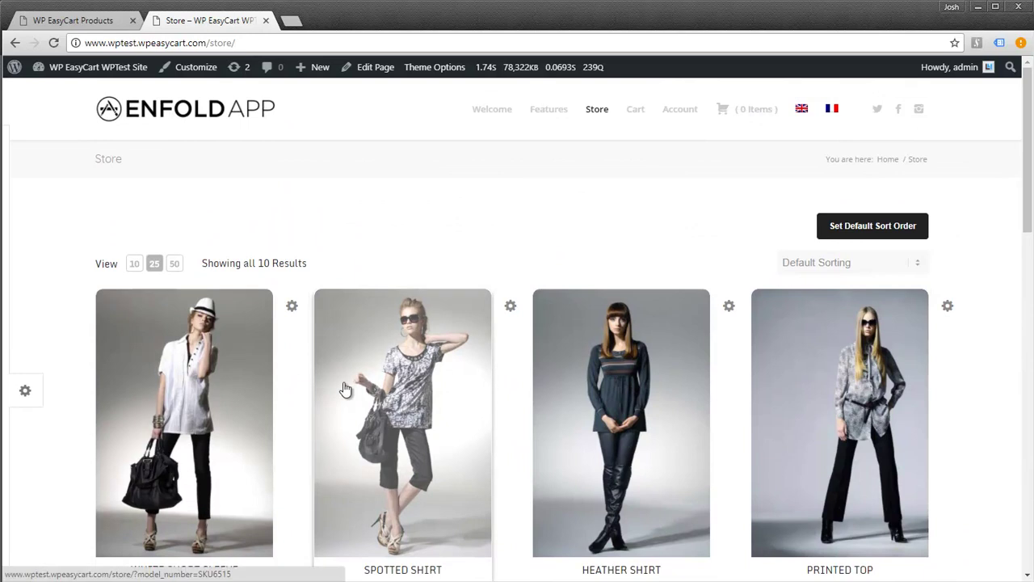
left_click(89, 22)
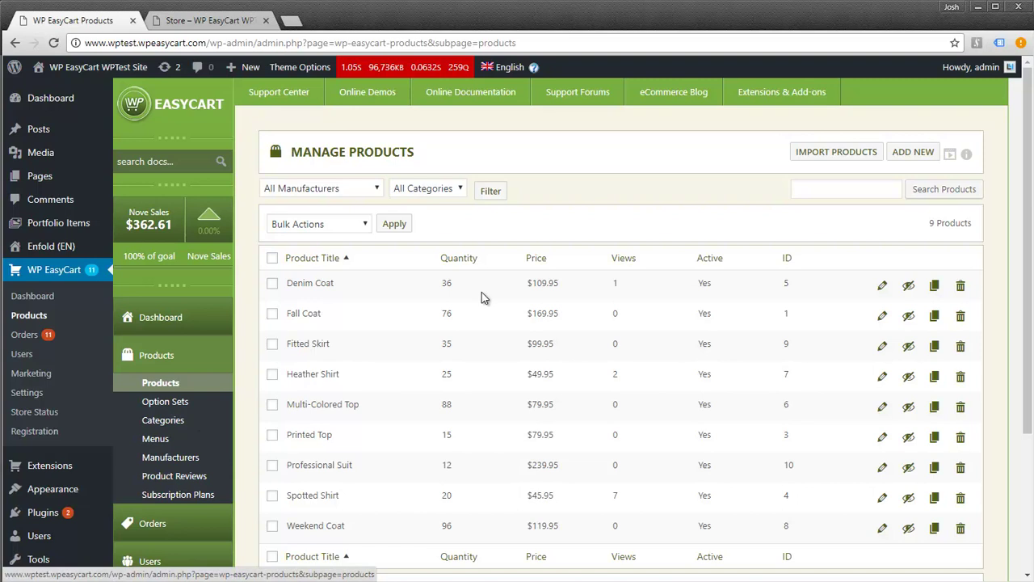
Start a new product titled 'Download Test Product', SKU DownloadTest, manufacturer WP EasyCart
left_click(909, 161)
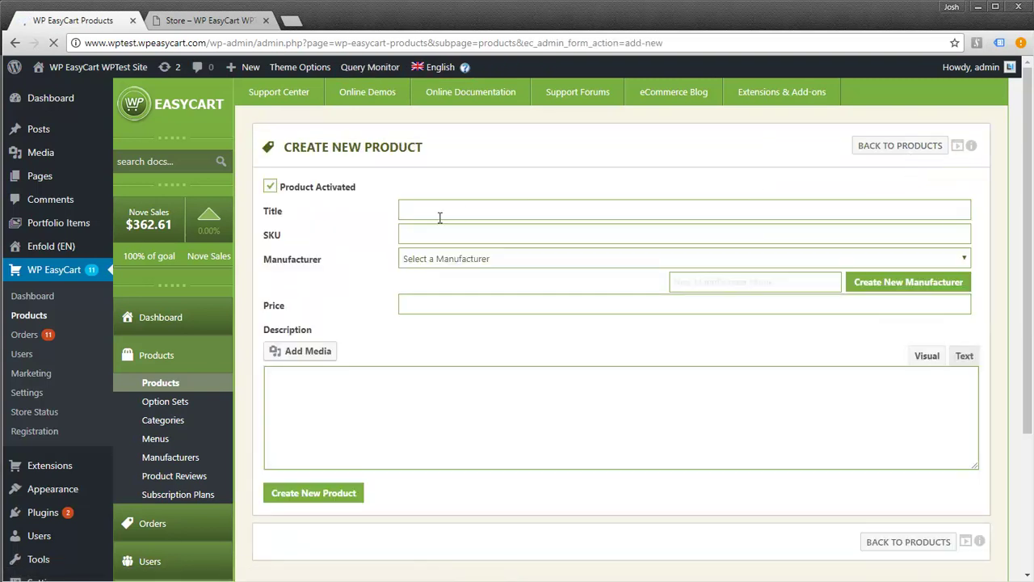
left_click(446, 213)
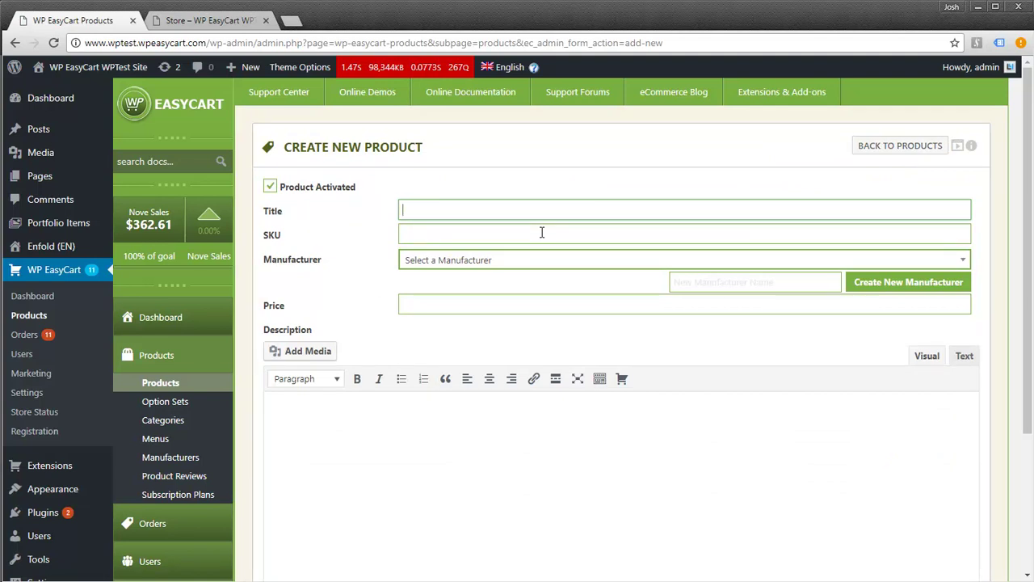
type("Download")
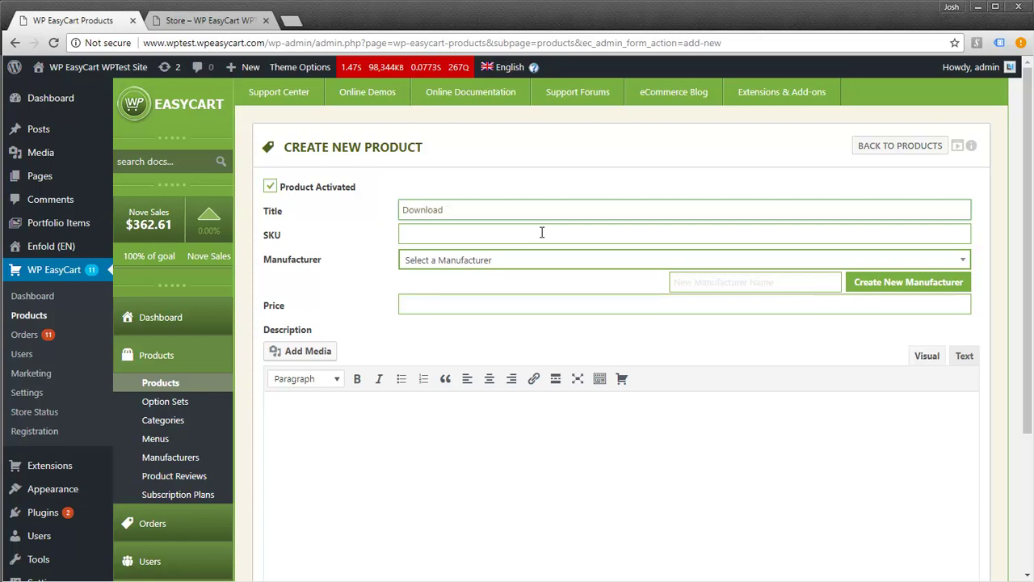
type(" Test PRod")
type("oduct")
left_click(542, 232)
type("Down")
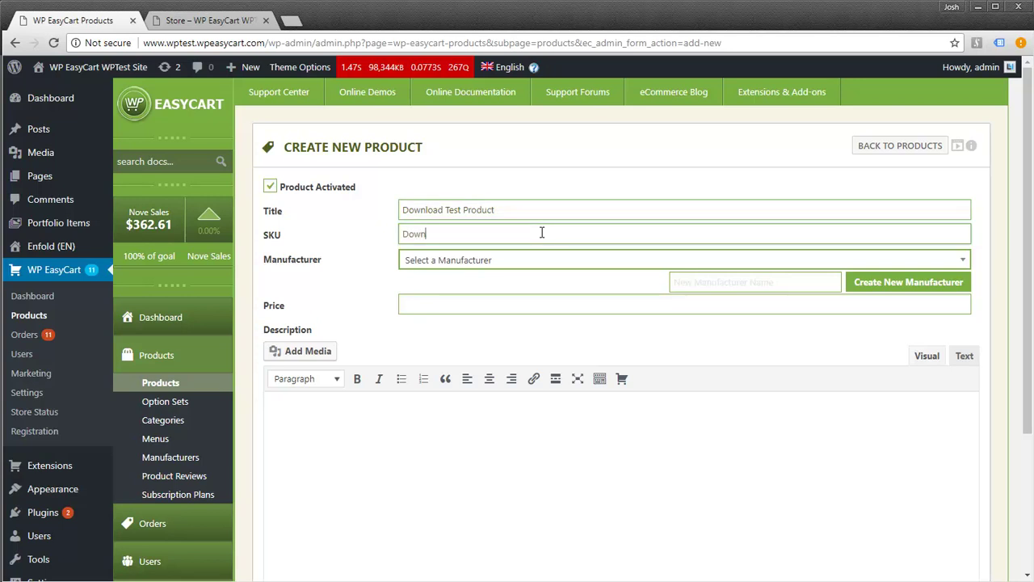
type("loadTest")
left_click(472, 262)
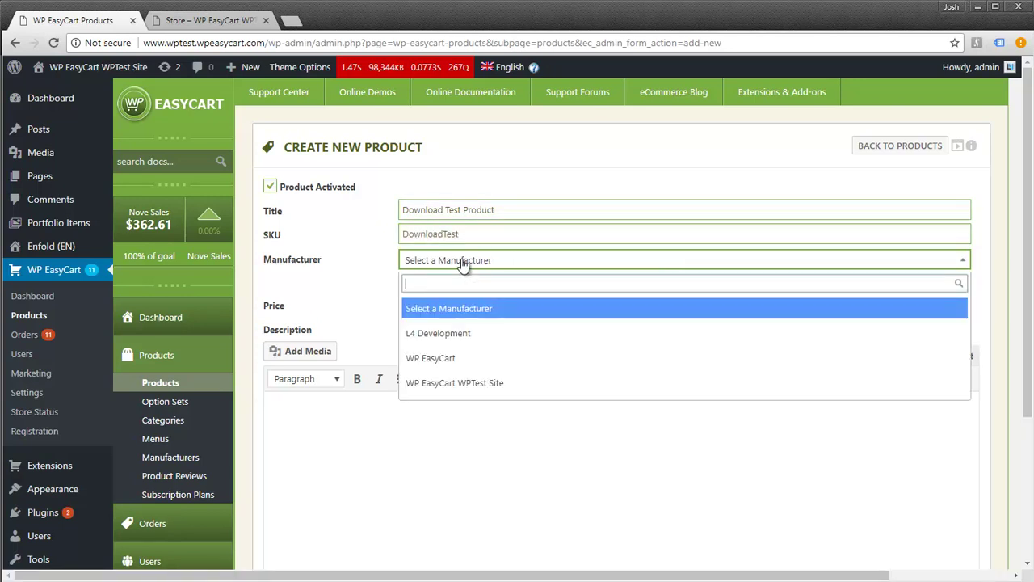
left_click(439, 358)
Enter price 9.95 and description 'Test Download', then create the product
left_click(423, 303)
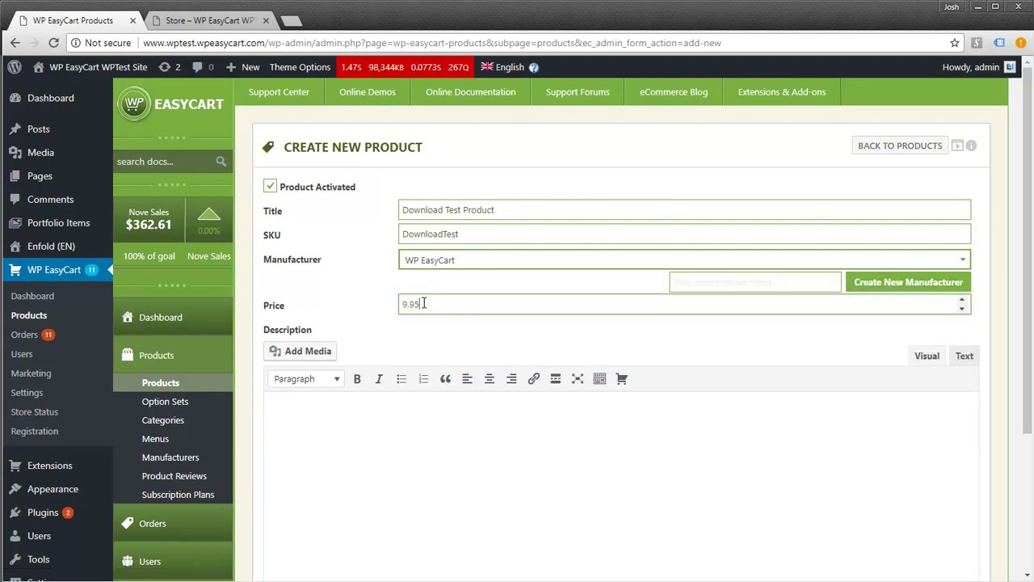
left_click(391, 447)
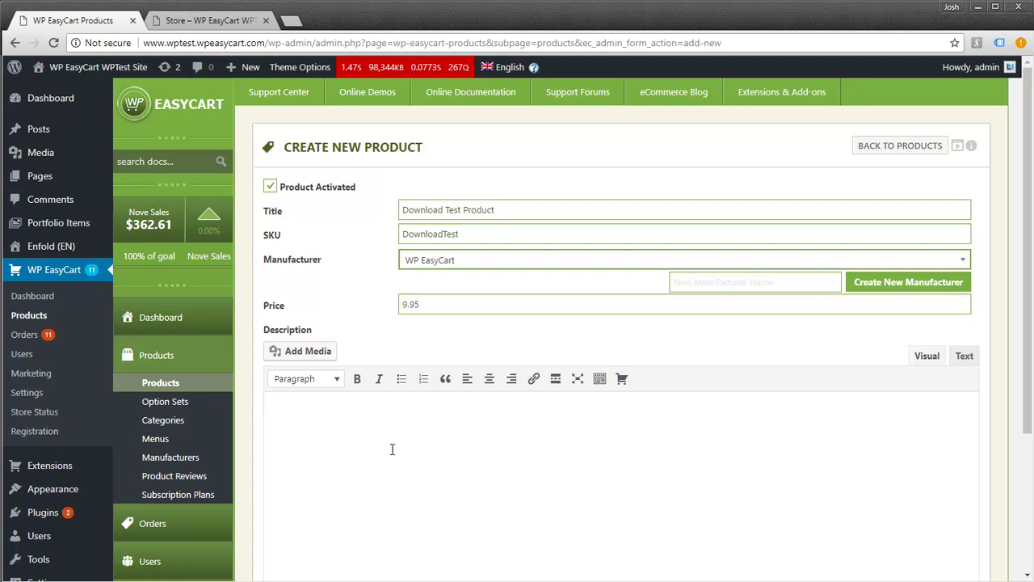
type("Test Download")
scroll(421, 424, "down", 2)
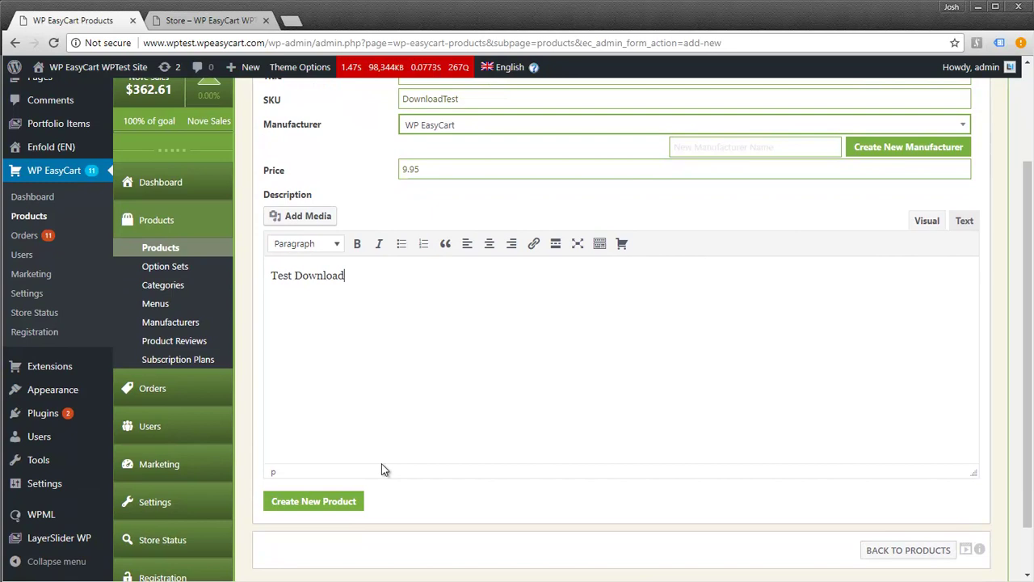
left_click(327, 501)
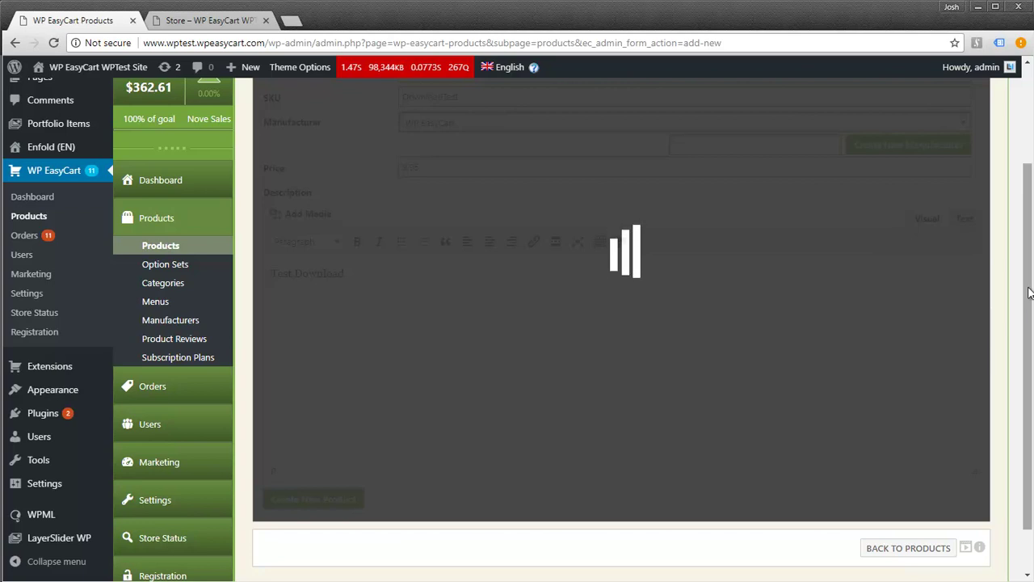
Set Image 1 in Product Images to devices-2.png from the Media Library
left_click_drag(1029, 207, 1017, 296)
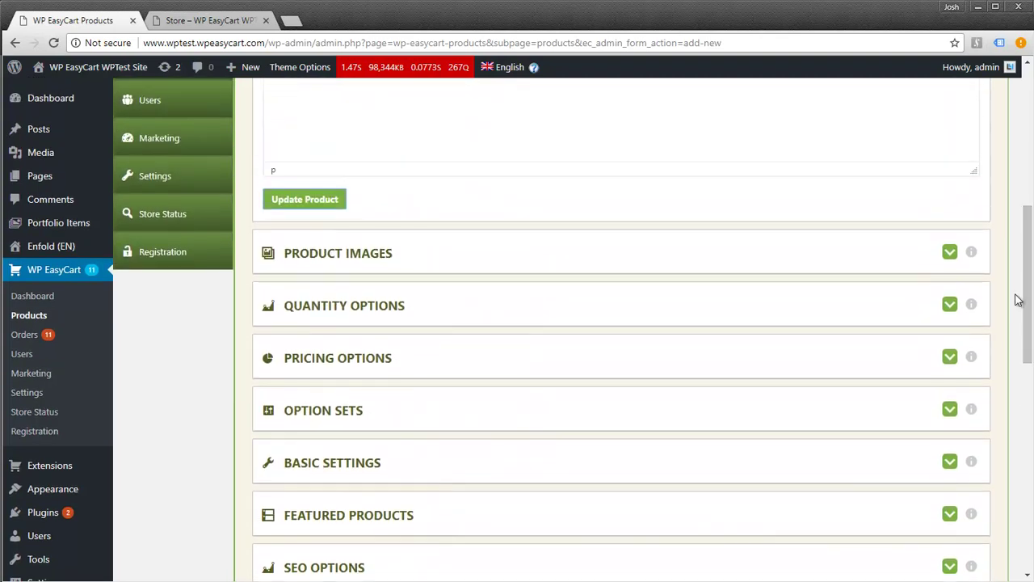
left_click(949, 257)
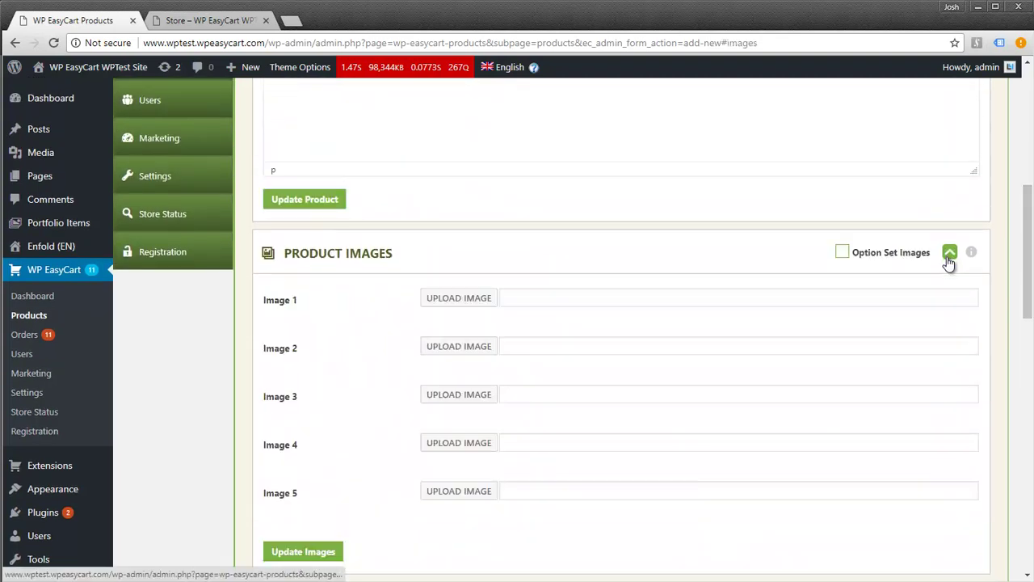
left_click(445, 300)
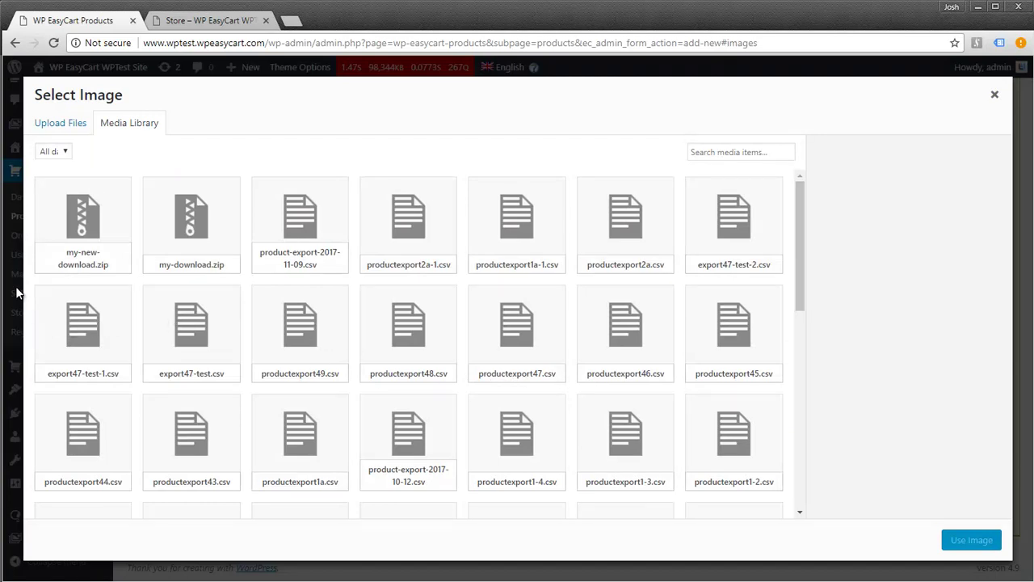
left_click_drag(797, 254, 803, 422)
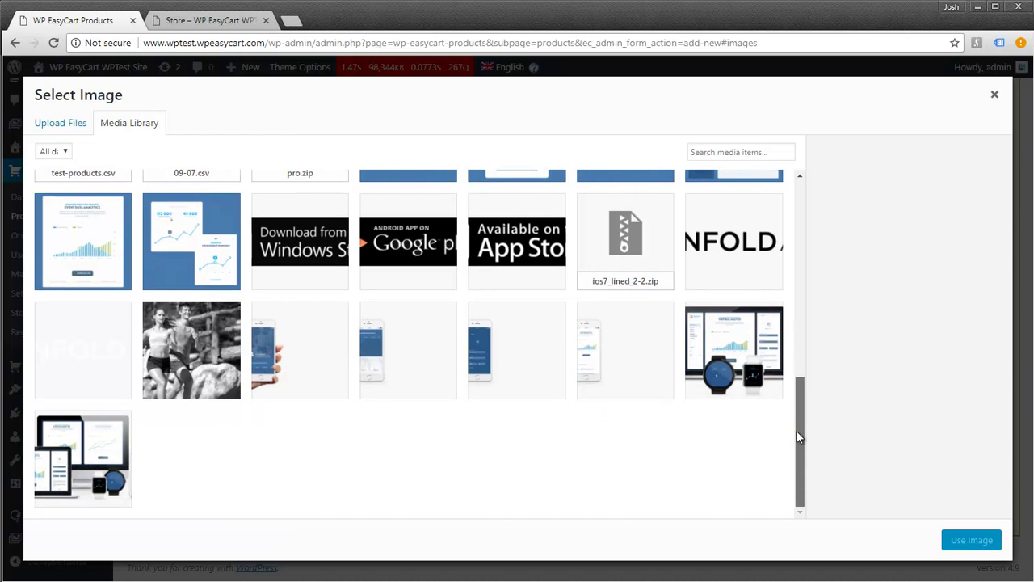
left_click(721, 370)
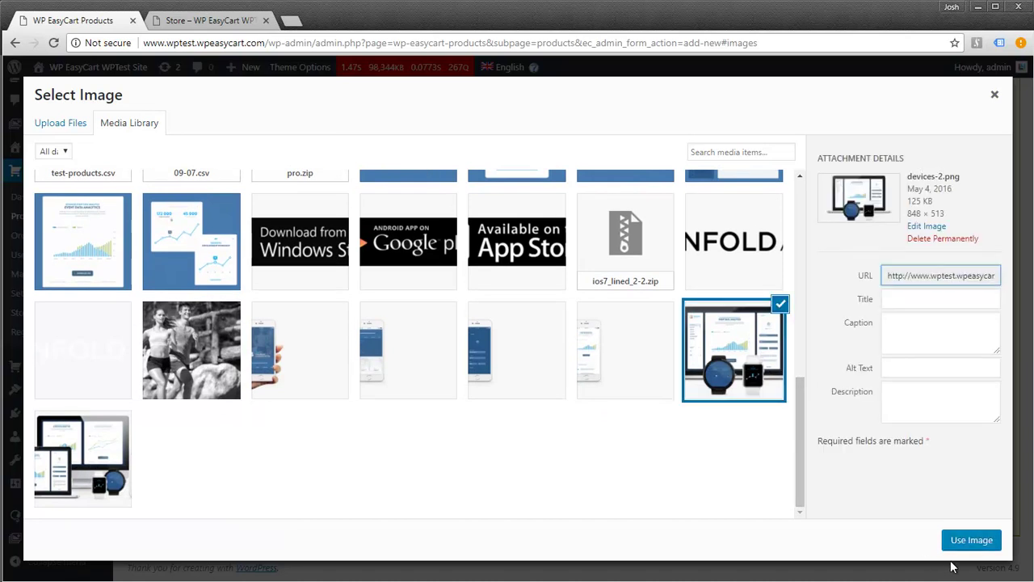
left_click(969, 543)
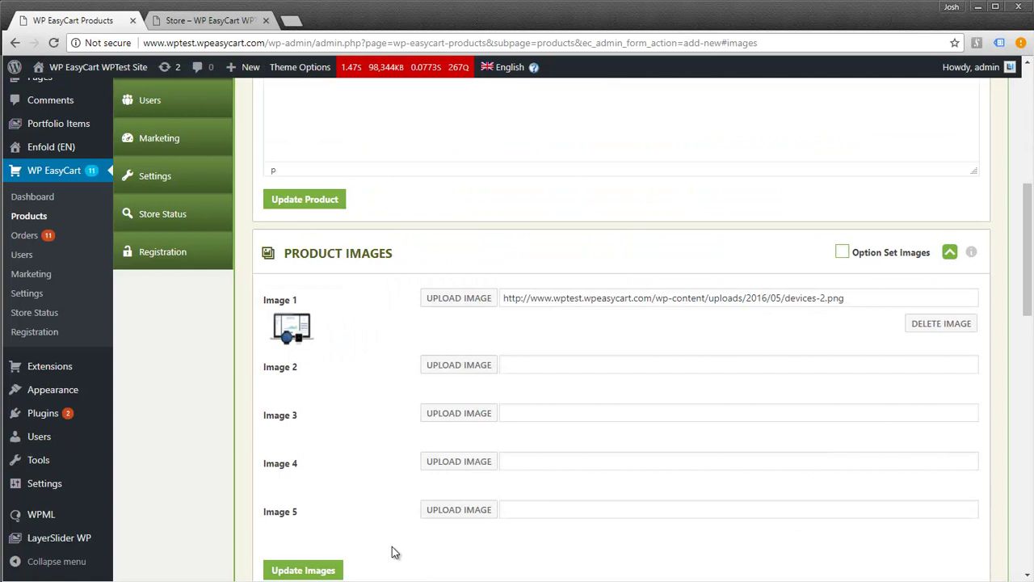
Save the images, then set Track Overall Quantity with 5000 in stock and save
left_click(323, 570)
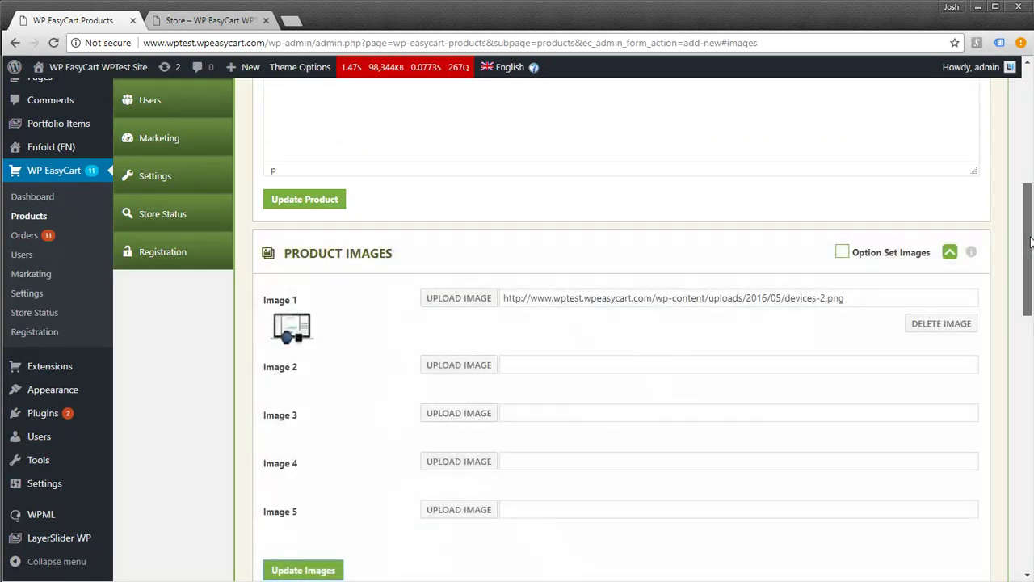
left_click_drag(1031, 240, 1019, 352)
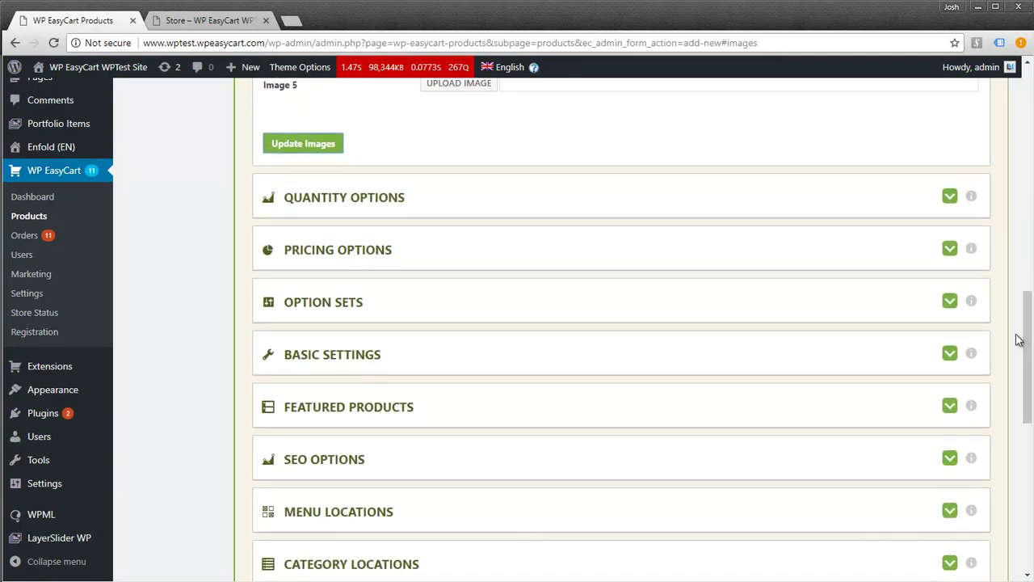
left_click(949, 196)
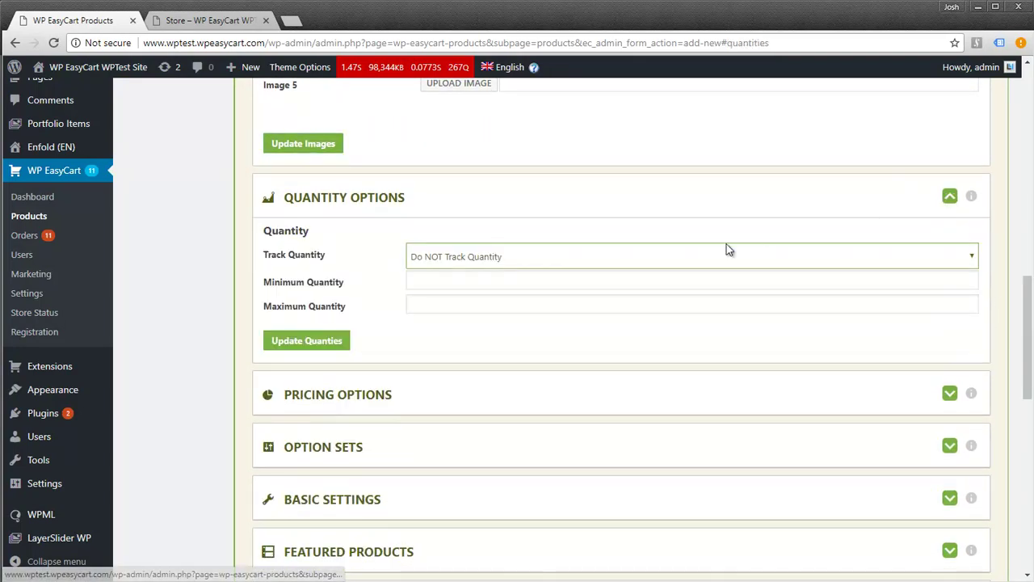
left_click(480, 256)
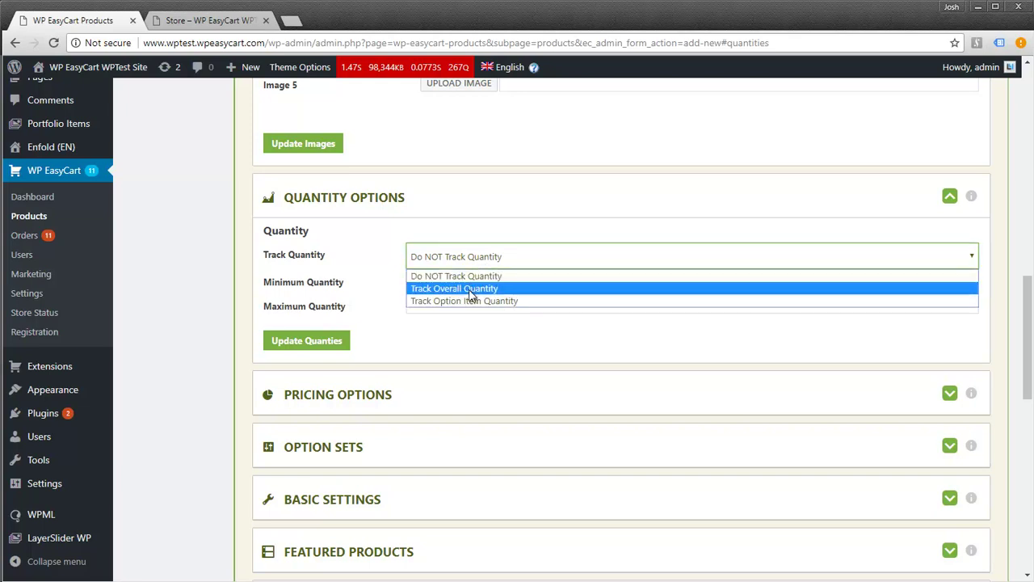
left_click(472, 288)
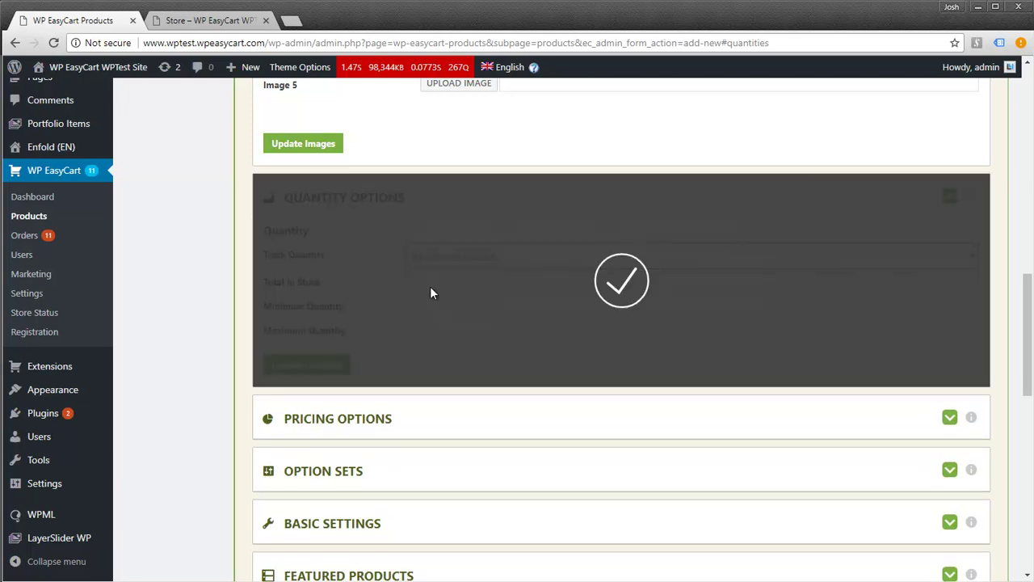
left_click(432, 282)
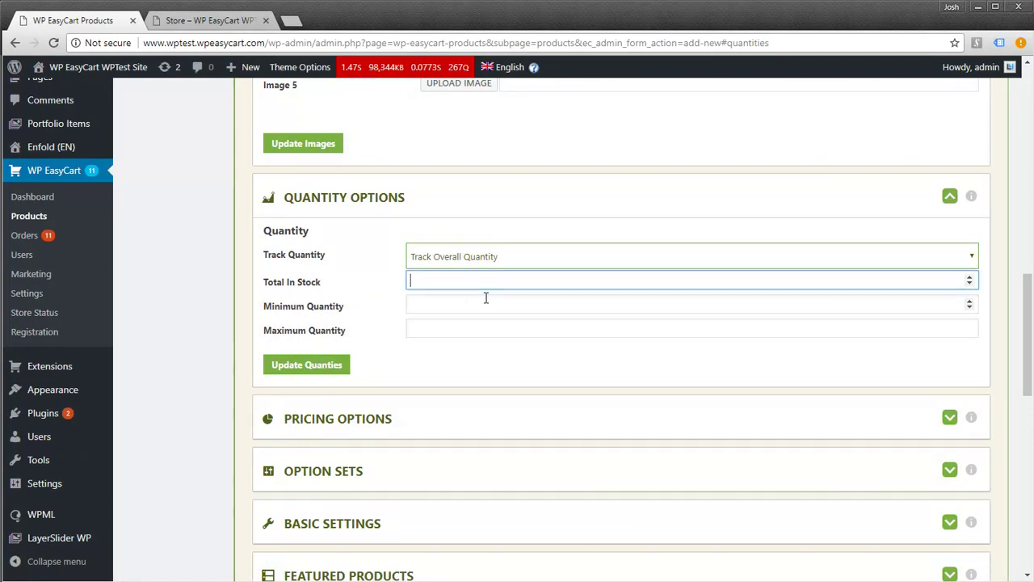
type("5000")
left_click(311, 367)
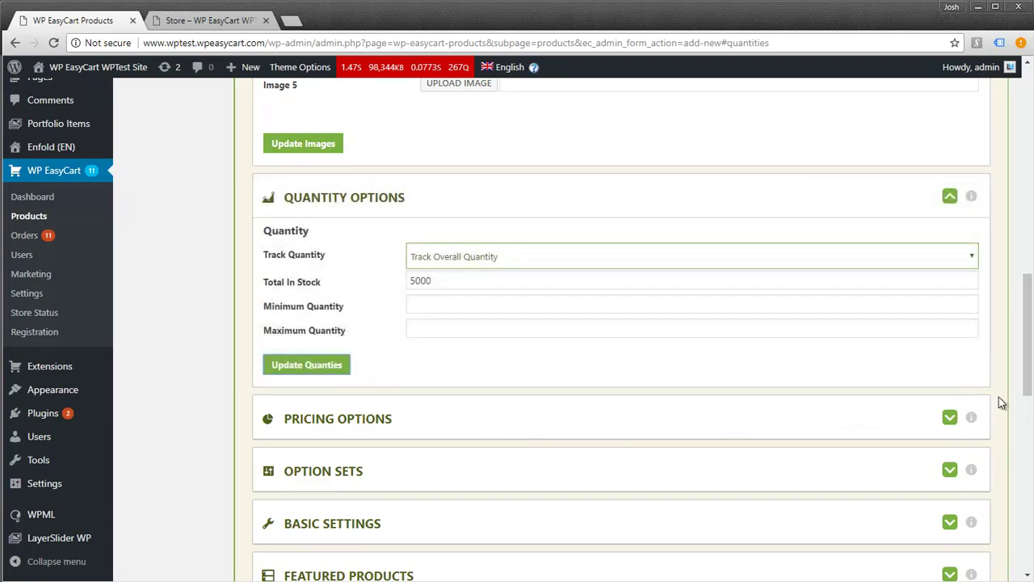
left_click_drag(1027, 390, 1028, 453)
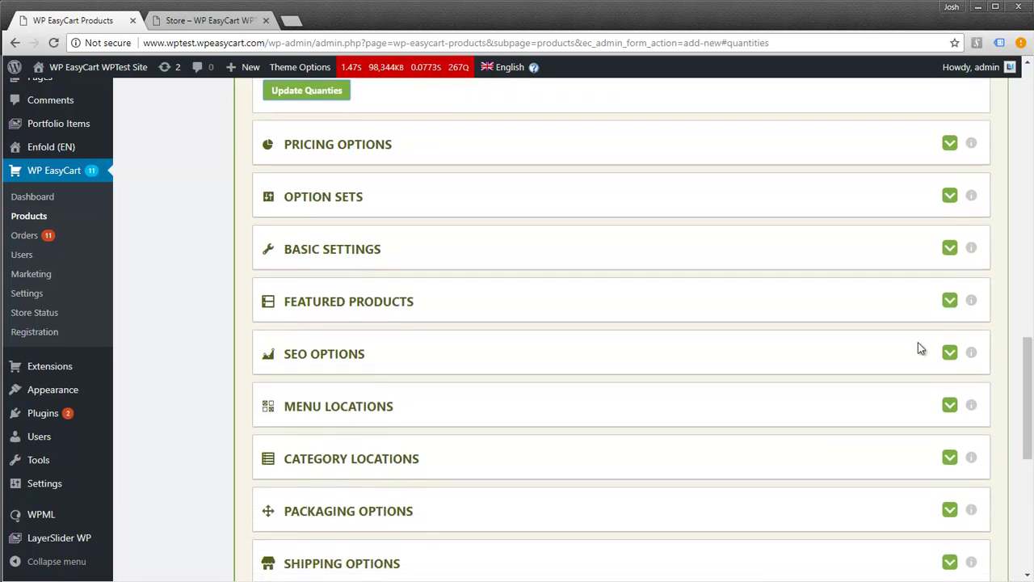
Tick Allow Customer Reviews in Basic Settings and save the general options
left_click(950, 251)
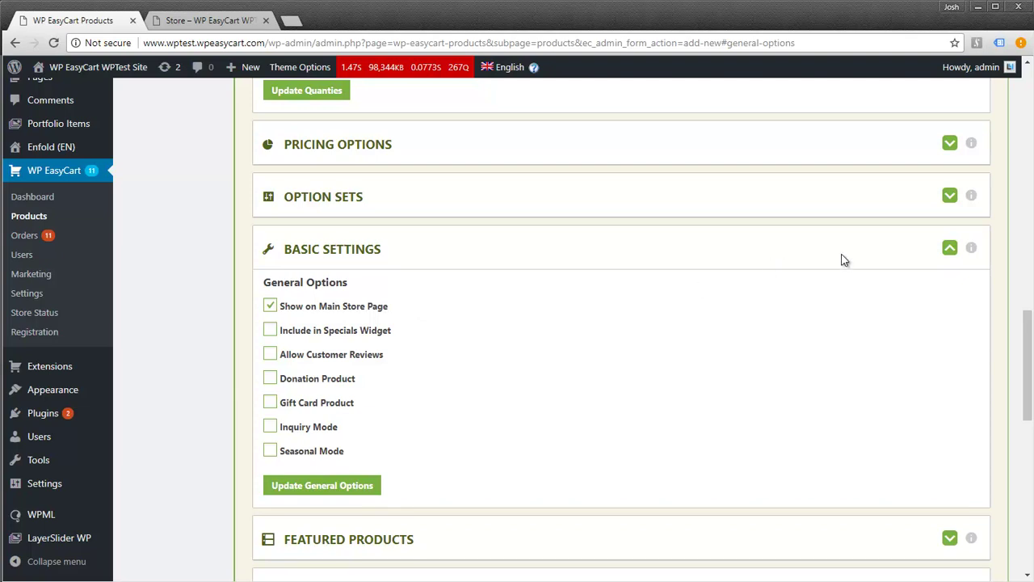
left_click(949, 255)
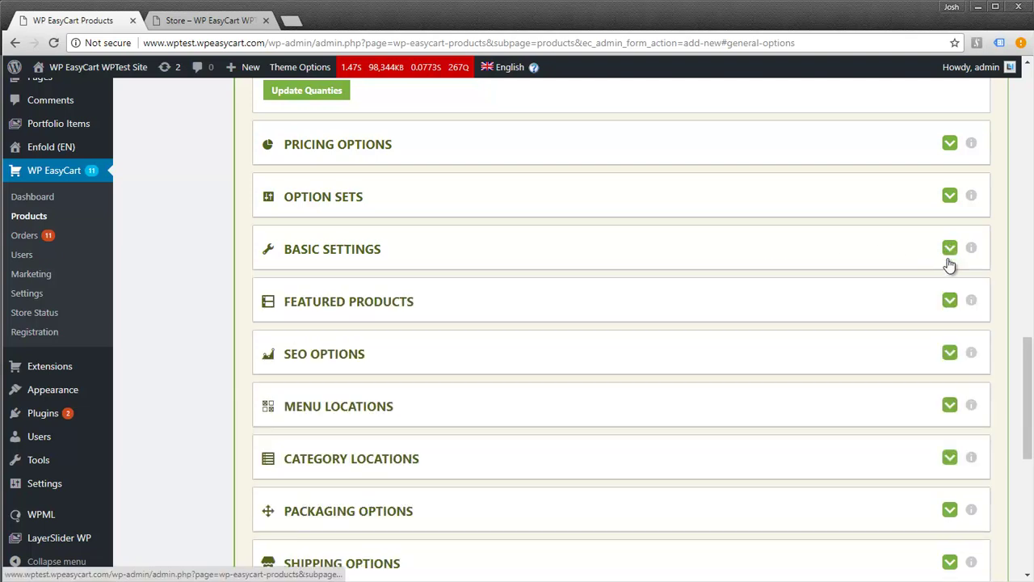
left_click(949, 251)
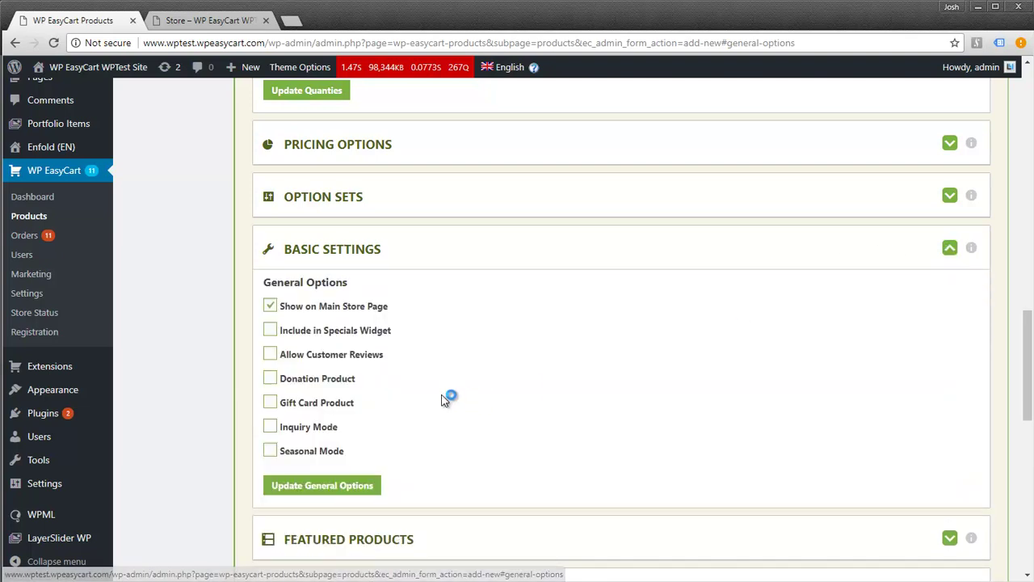
left_click(270, 355)
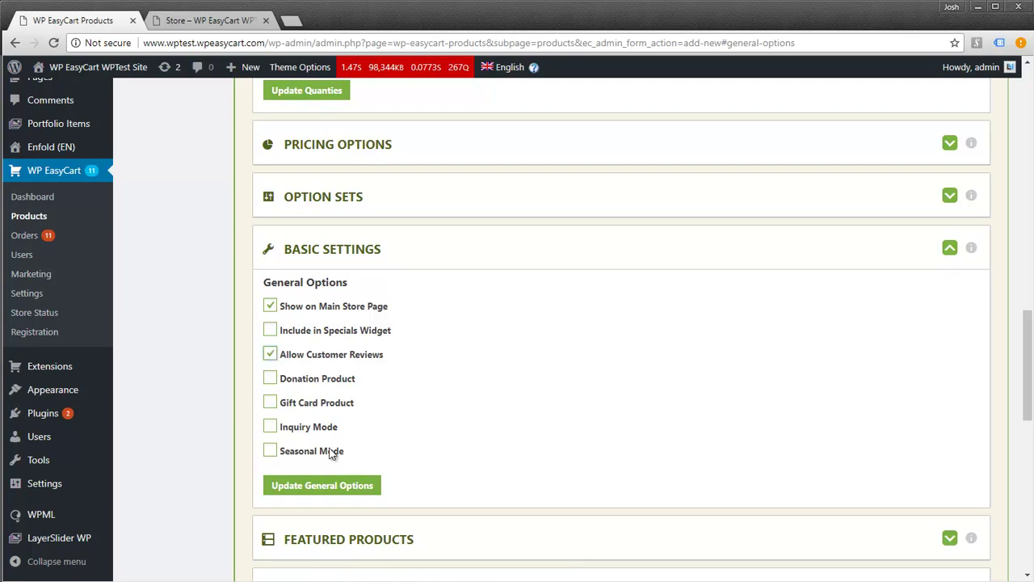
left_click(321, 488)
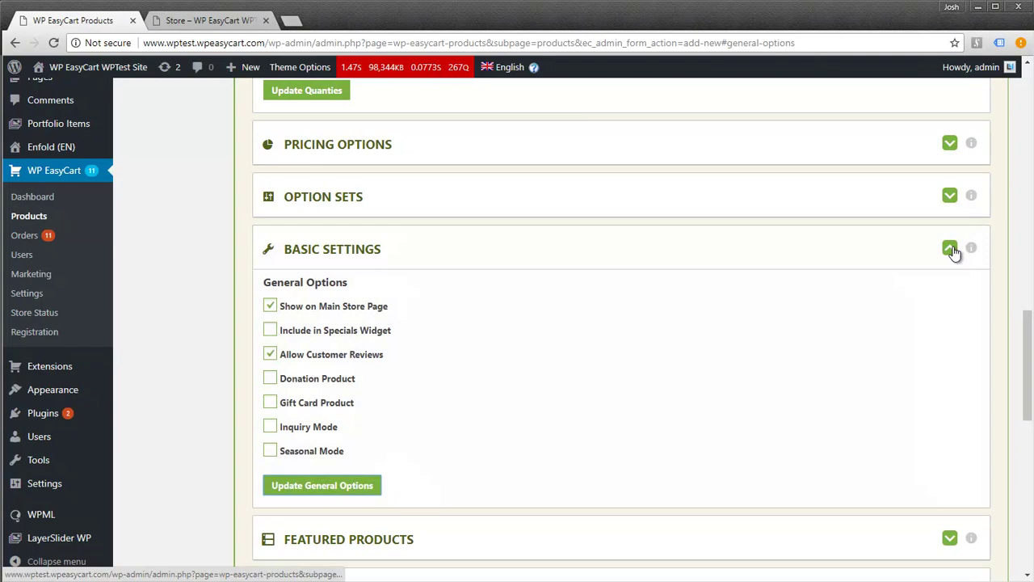
left_click(952, 250)
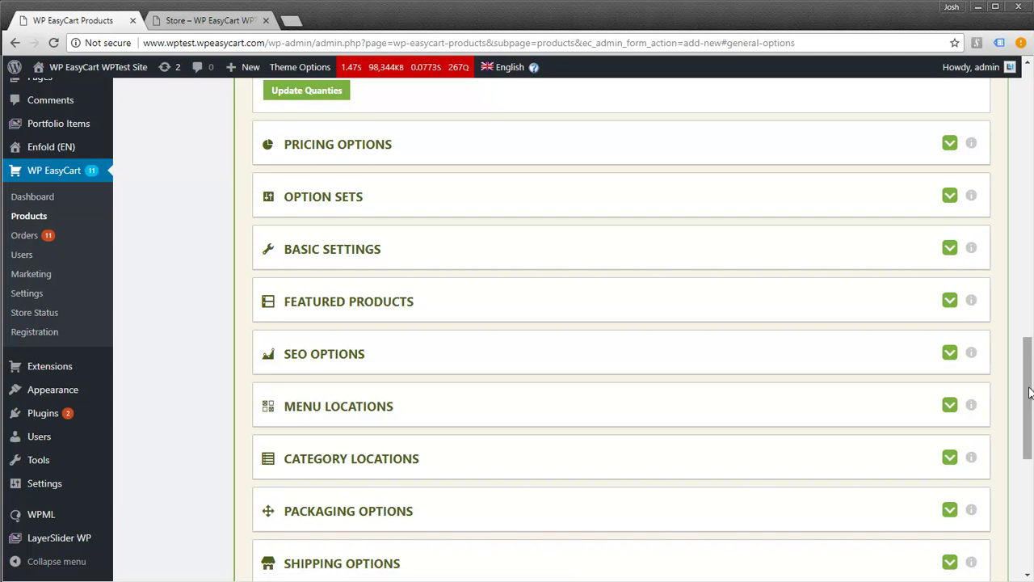
left_click_drag(1029, 394, 1029, 422)
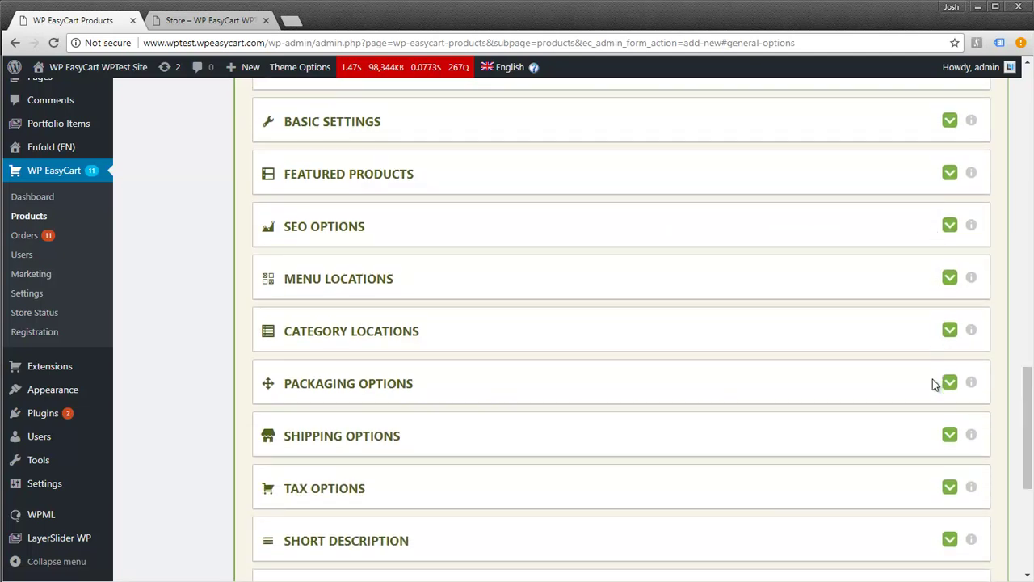
Untick Enable Shipping in Shipping Options and save with Update Shipping
left_click(950, 436)
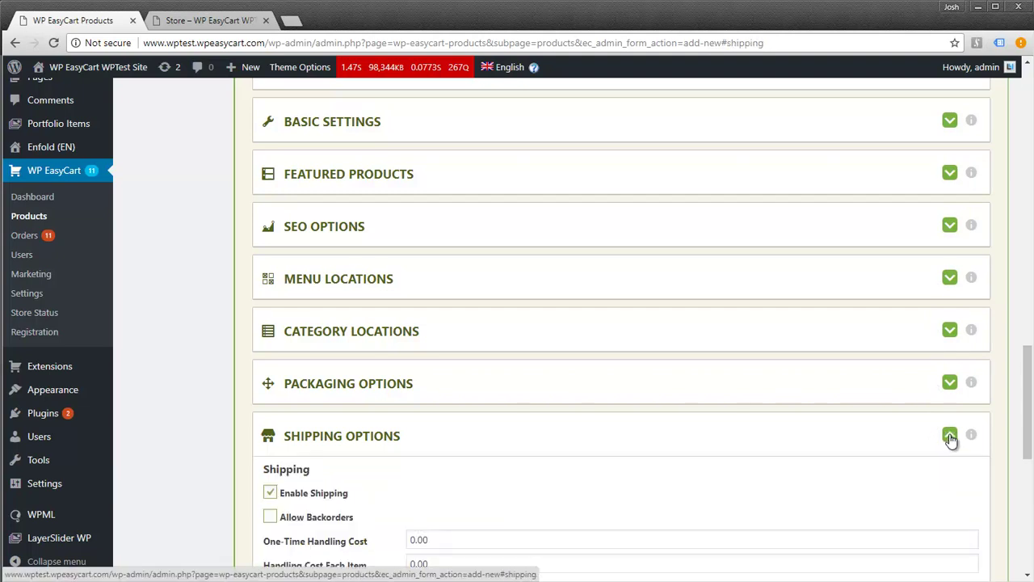
left_click_drag(1027, 403, 1027, 441)
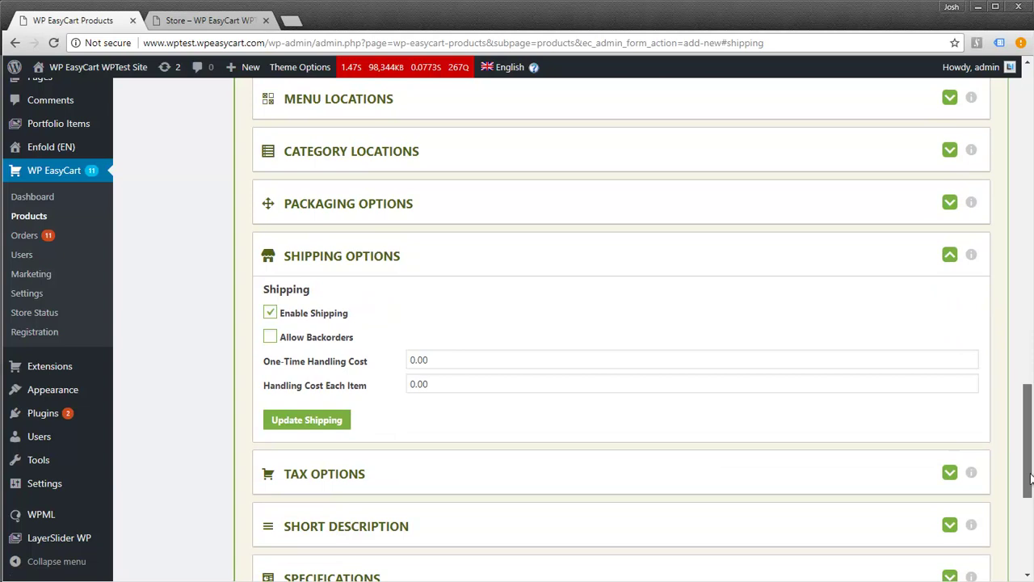
left_click(272, 315)
left_click(304, 420)
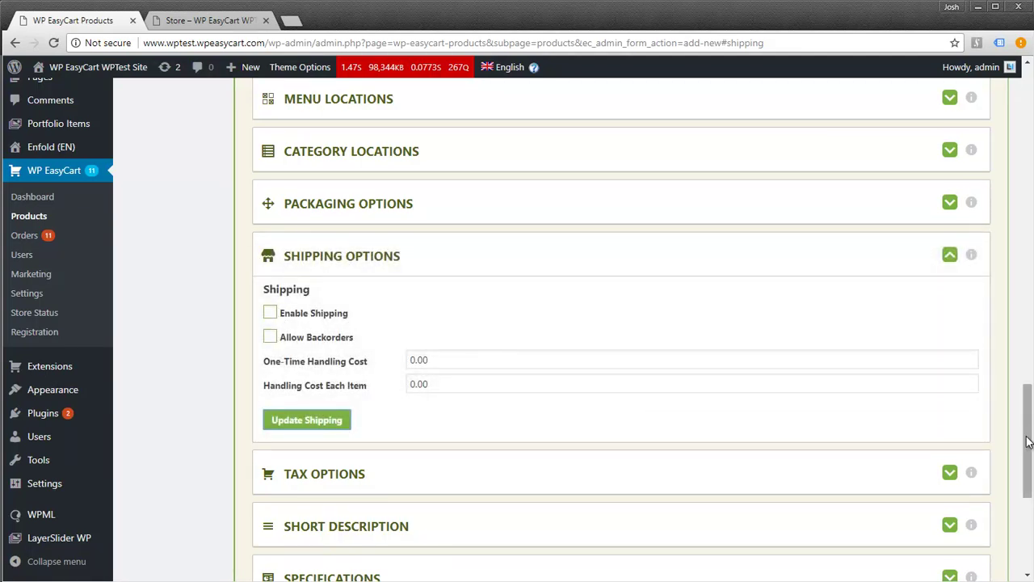
mouse_move(1027, 441)
left_mouse_down()
mouse_move(1030, 399)
mouse_move(1031, 444)
left_mouse_up()
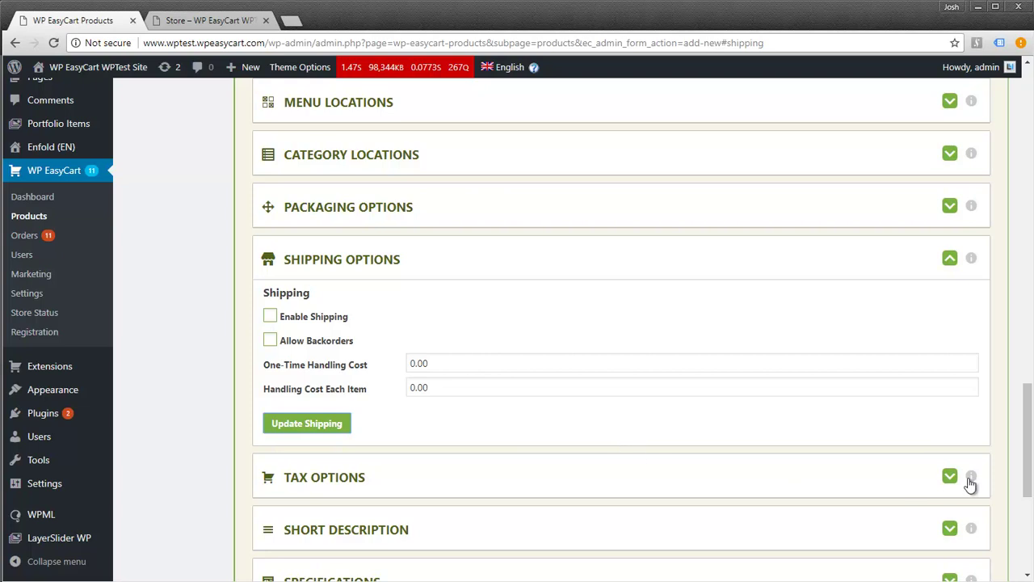
left_click_drag(1026, 443, 1029, 509)
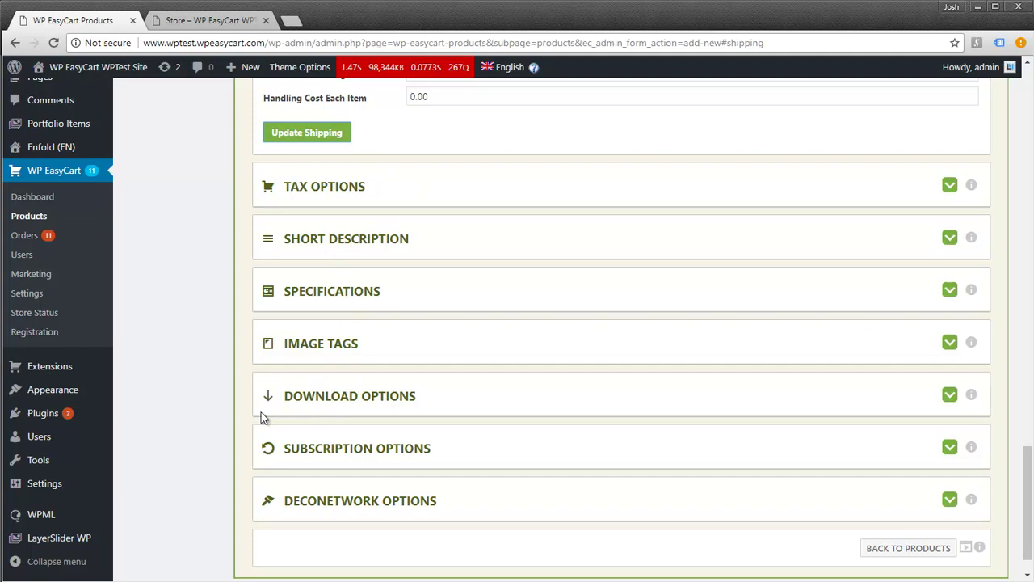
Tick Download Product in Download Options and view the Download Location choices
left_click(951, 396)
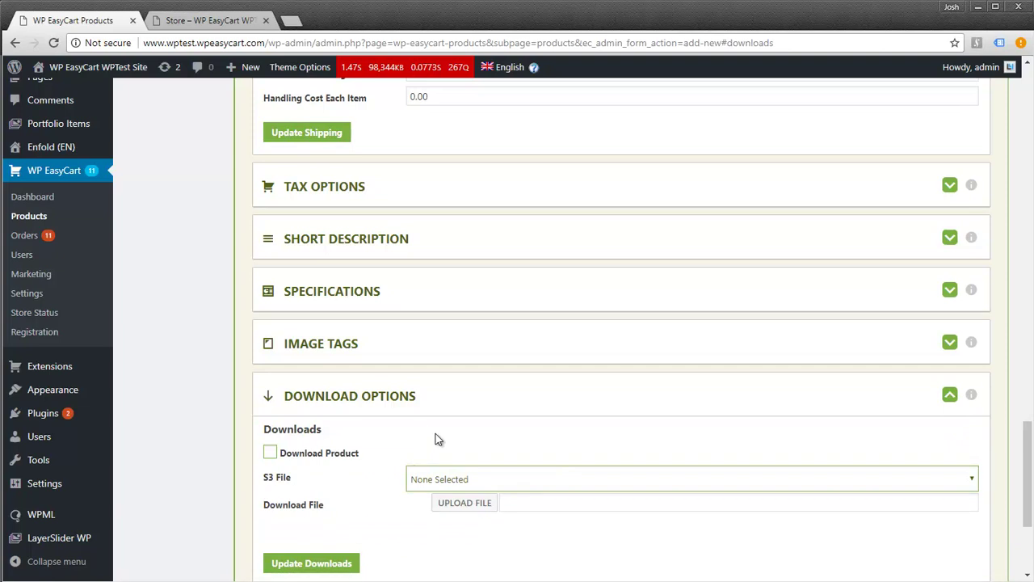
scroll(435, 438, "down", 1)
left_click(270, 401)
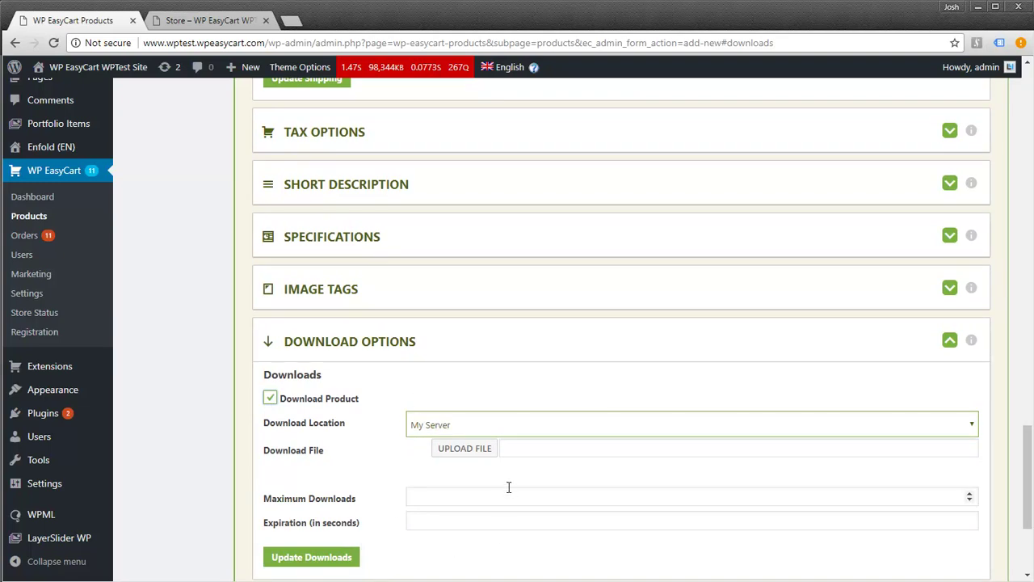
left_click(435, 428)
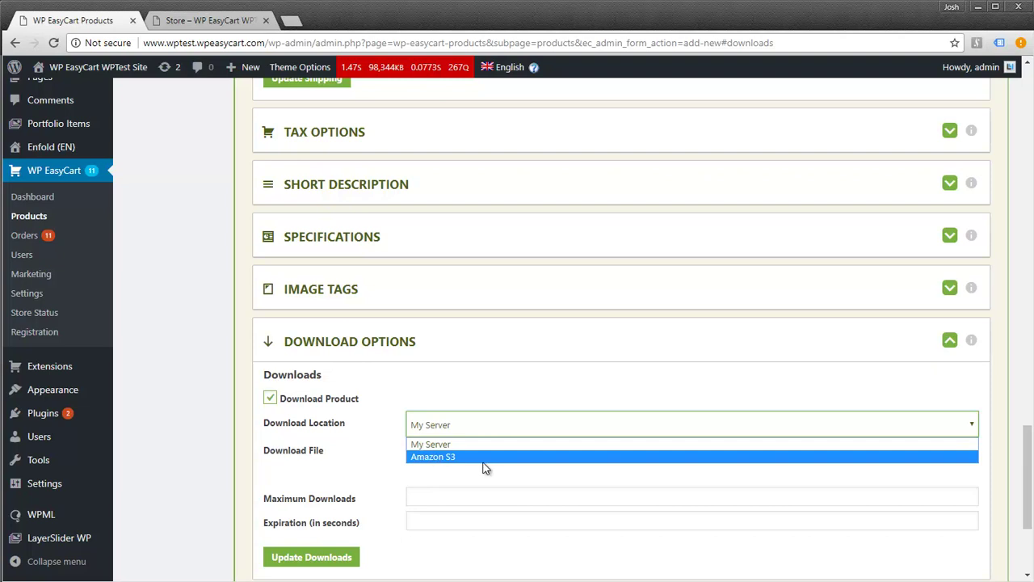
left_click(972, 346)
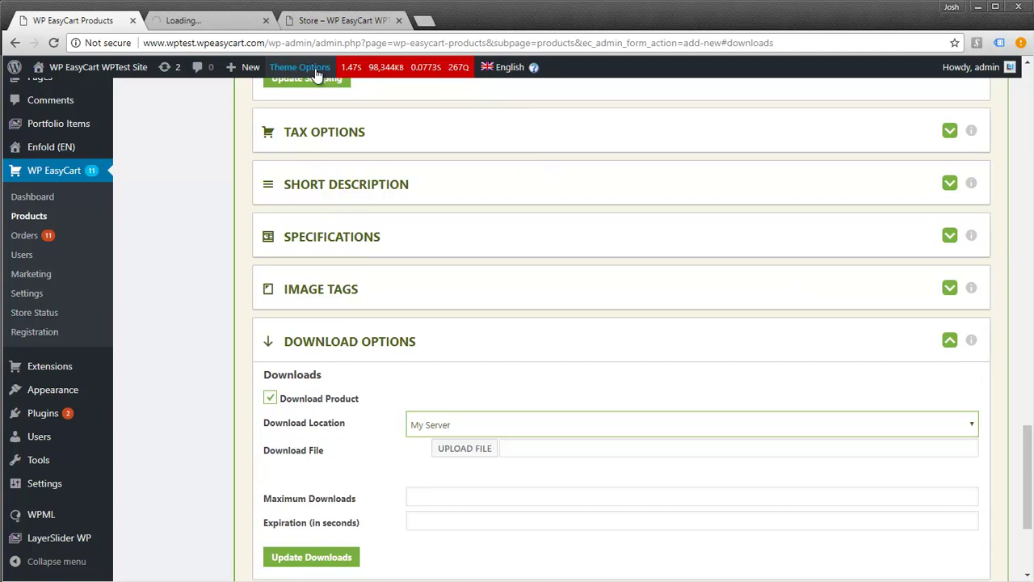
left_click(199, 21)
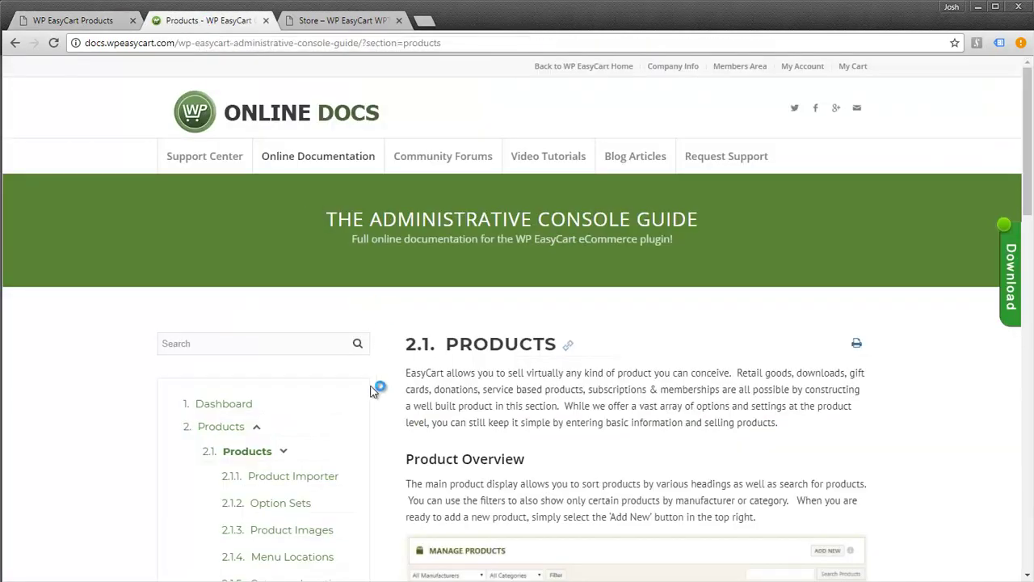
scroll(362, 395, "down", 7)
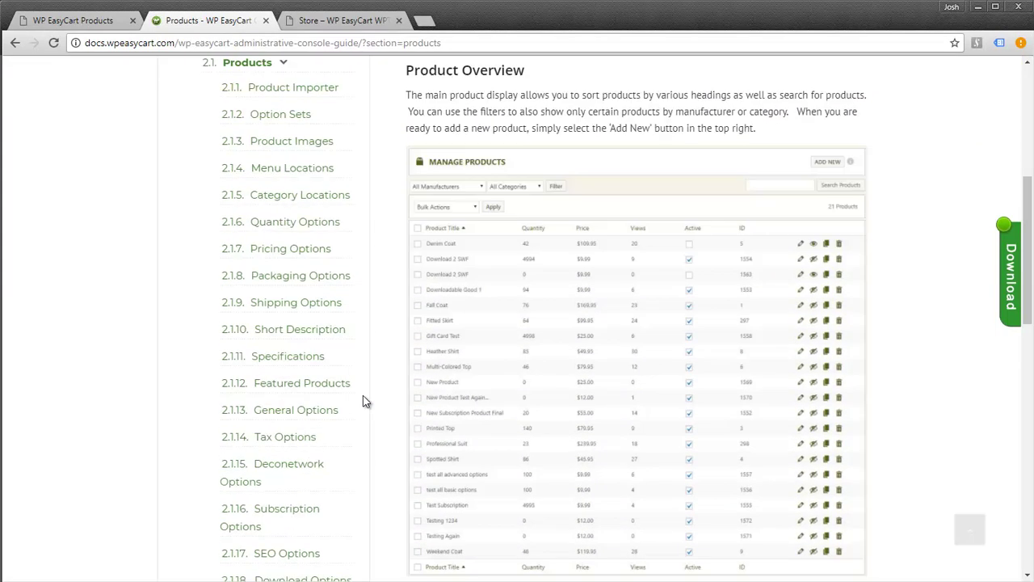
scroll(361, 396, "down", 4)
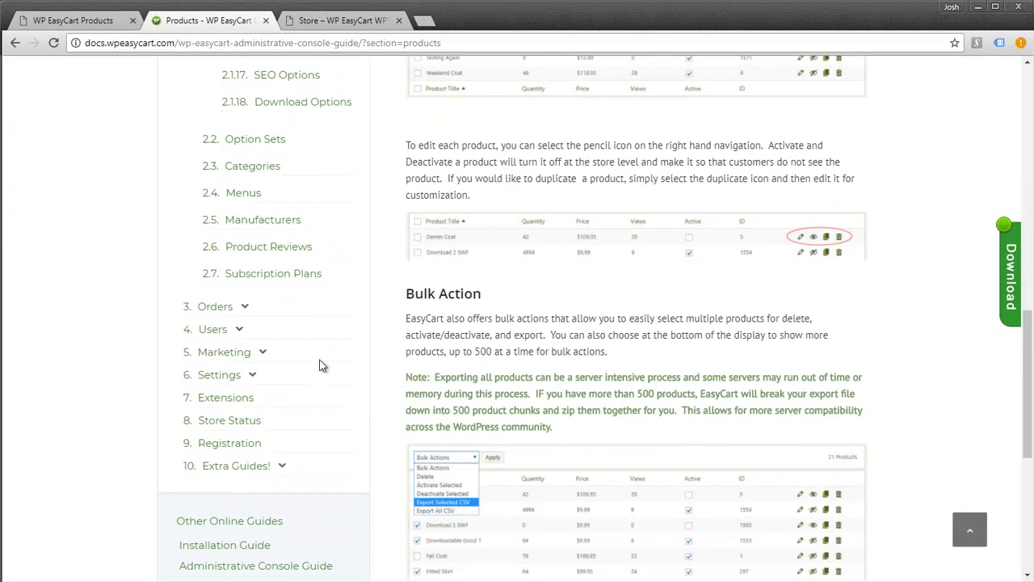
left_click(286, 465)
scroll(298, 471, "down", 2)
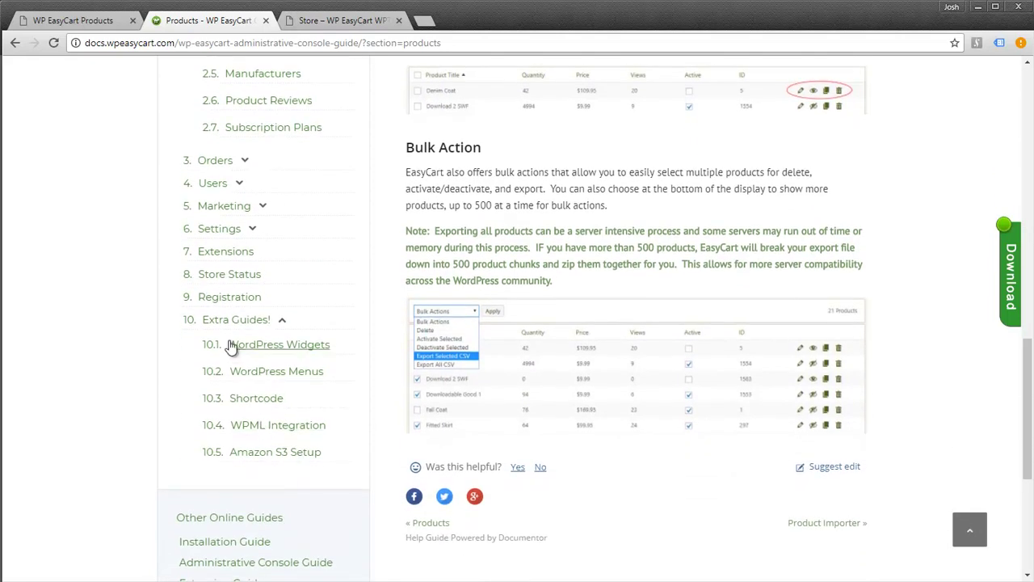
left_click(255, 457)
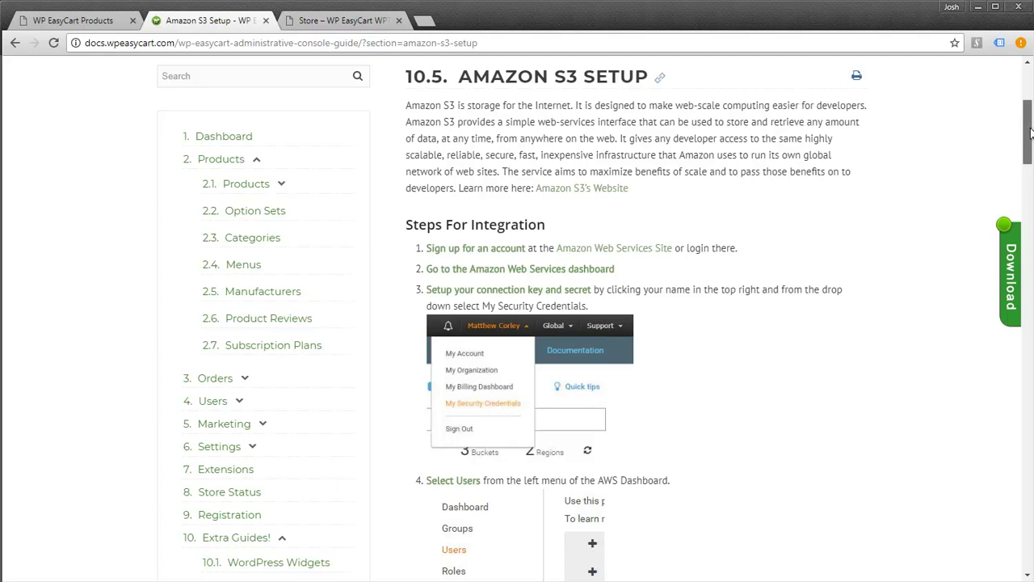
left_click_drag(1030, 133, 1024, 247)
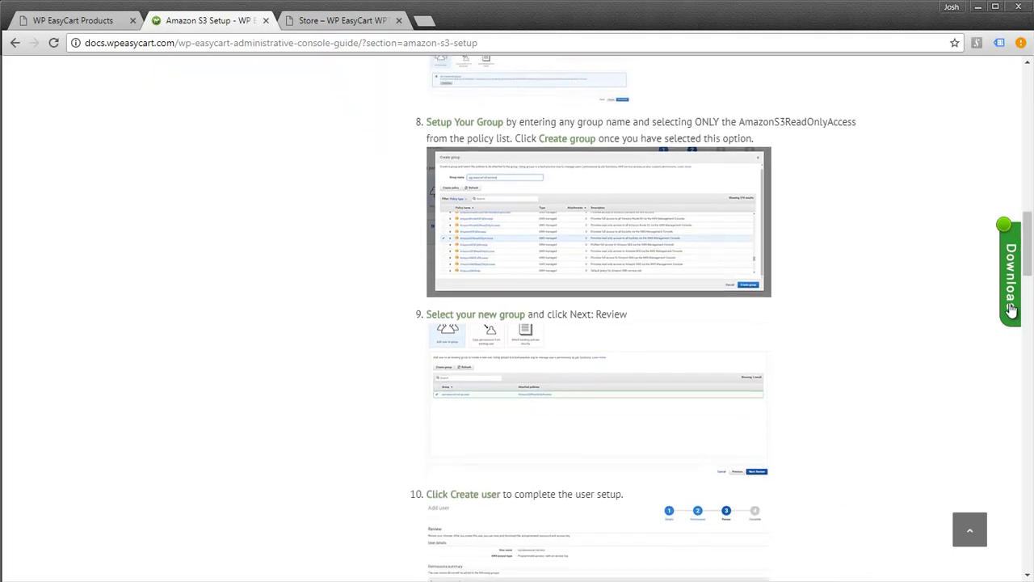
left_click_drag(1029, 256, 1029, 107)
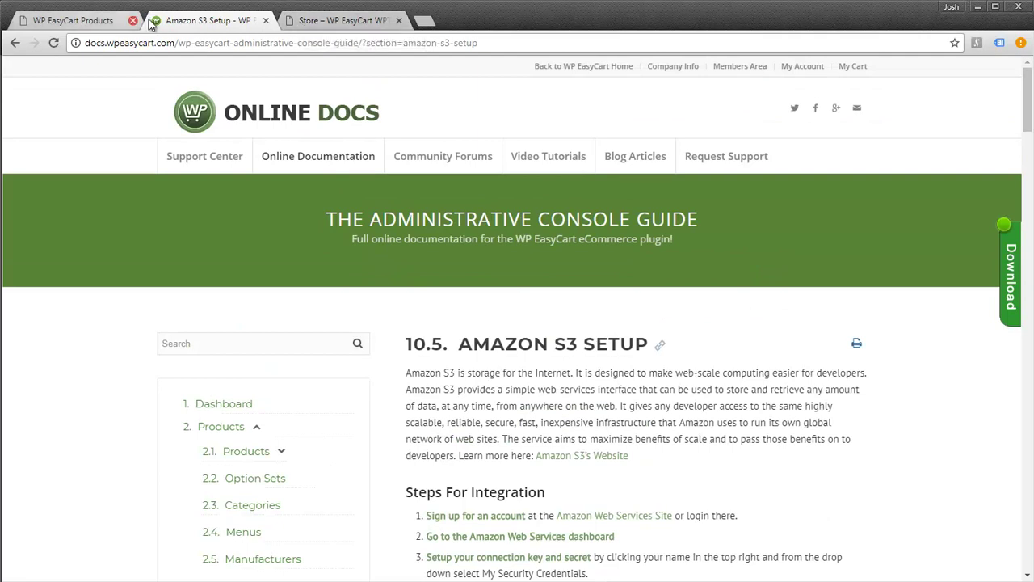
left_click(266, 20)
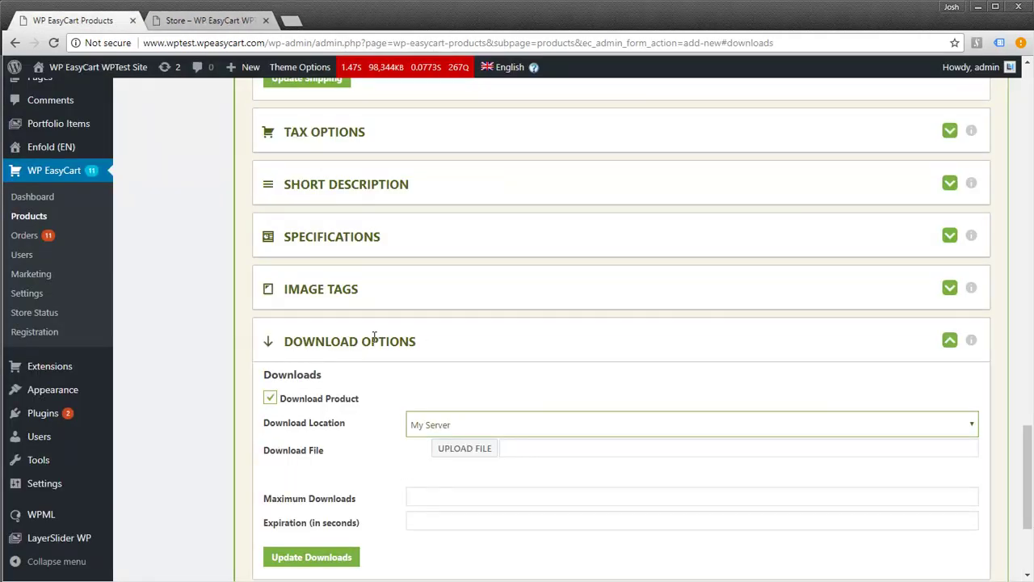
left_click(482, 423)
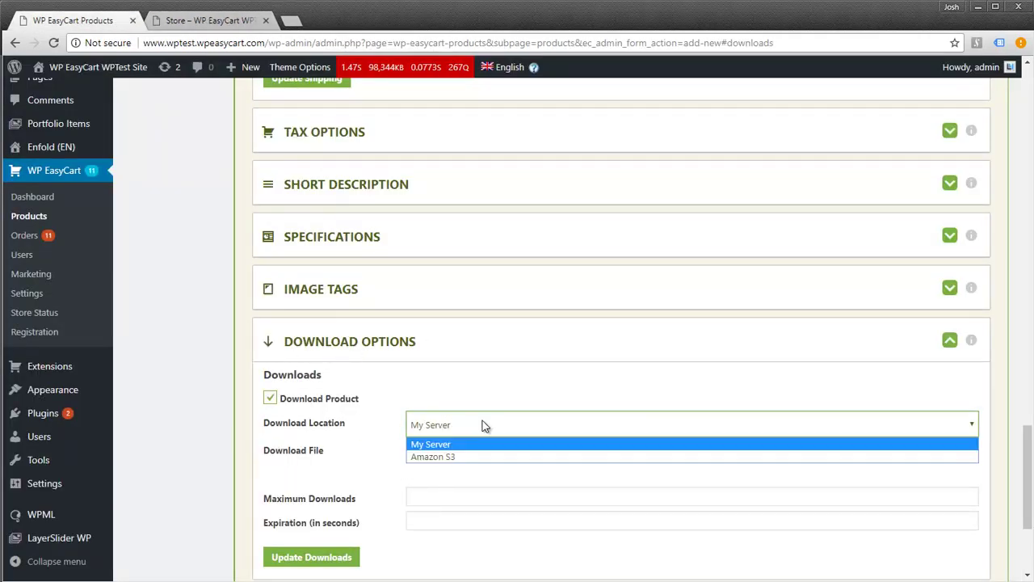
left_click(440, 457)
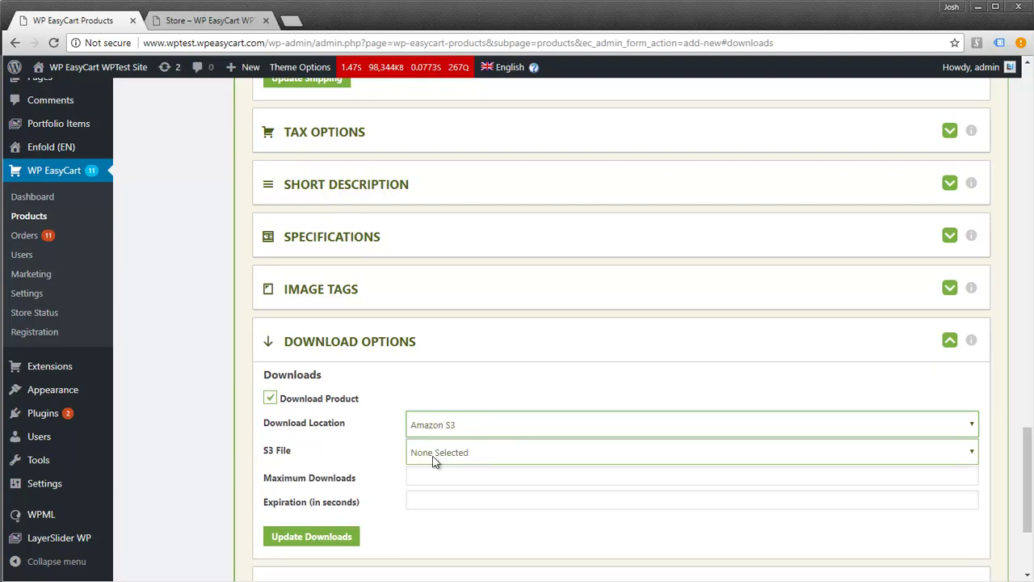
left_click(433, 457)
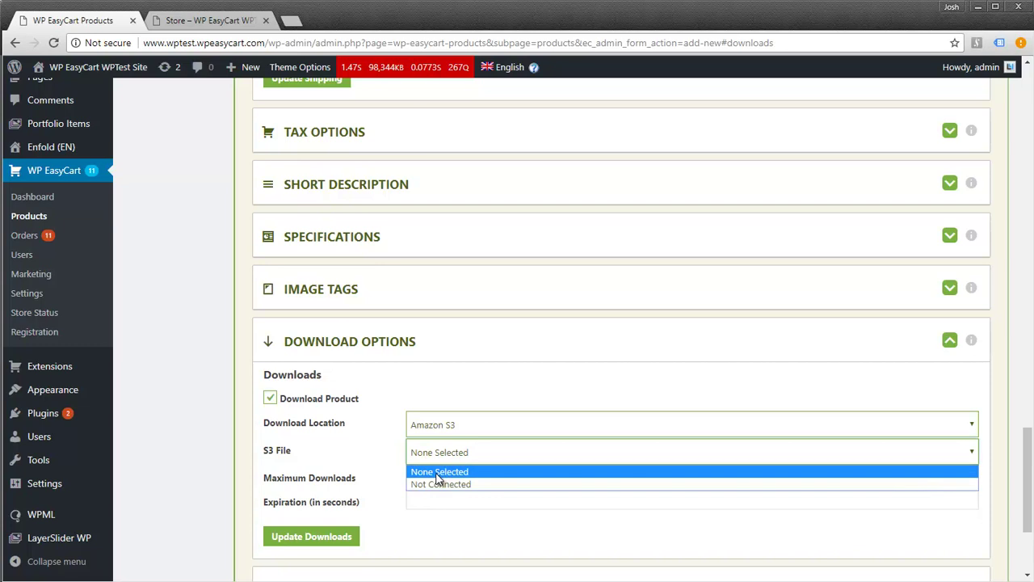
left_click(439, 458)
left_click(447, 424)
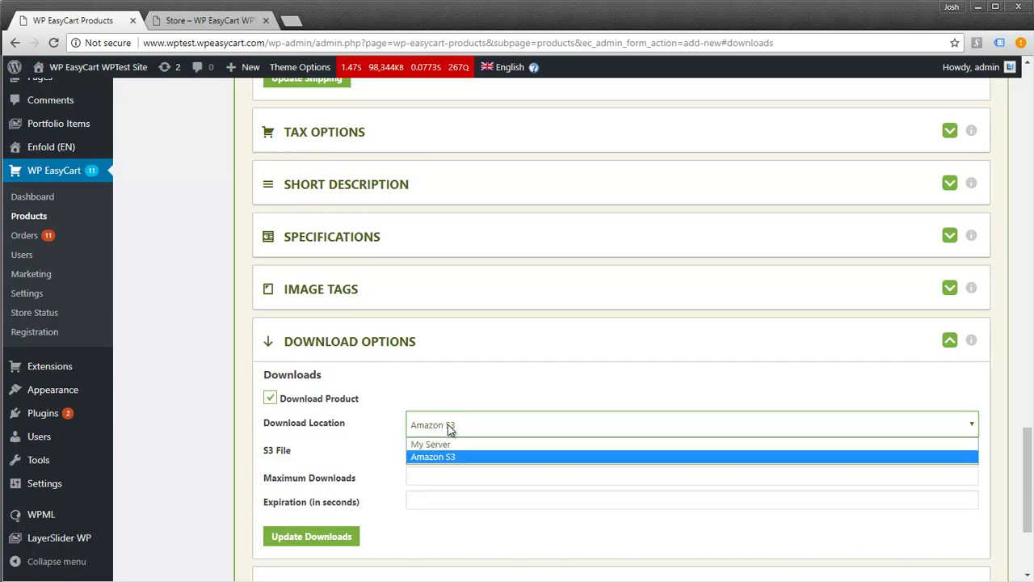
left_click(437, 441)
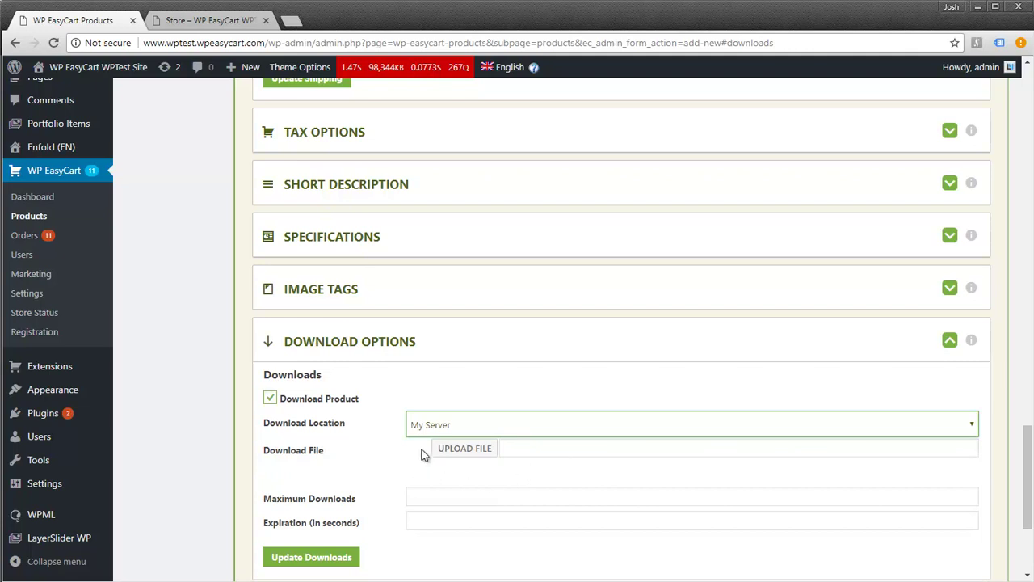
Attach my-download.zip from the media library as the product's download file
left_click(466, 454)
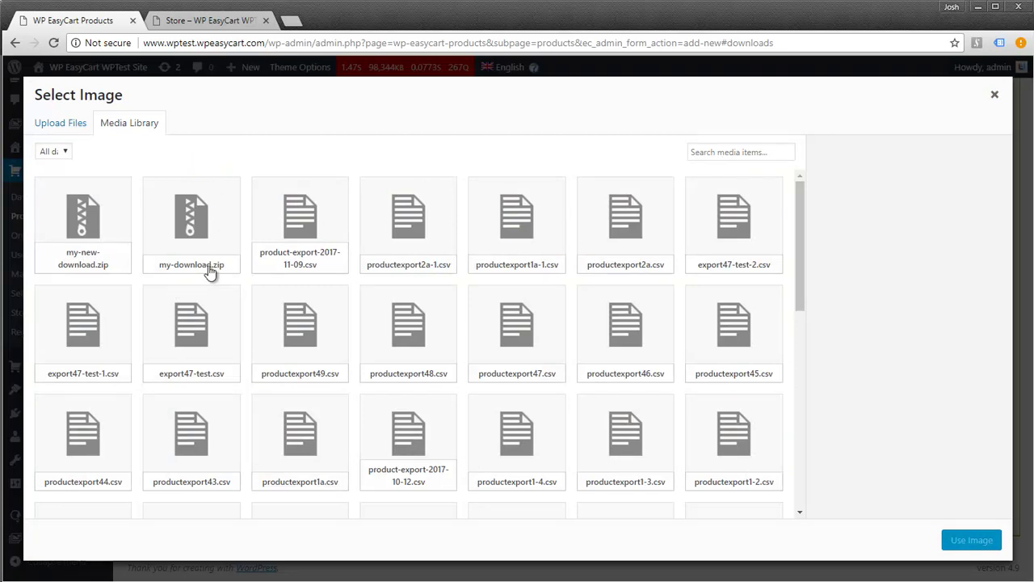
left_click(186, 202)
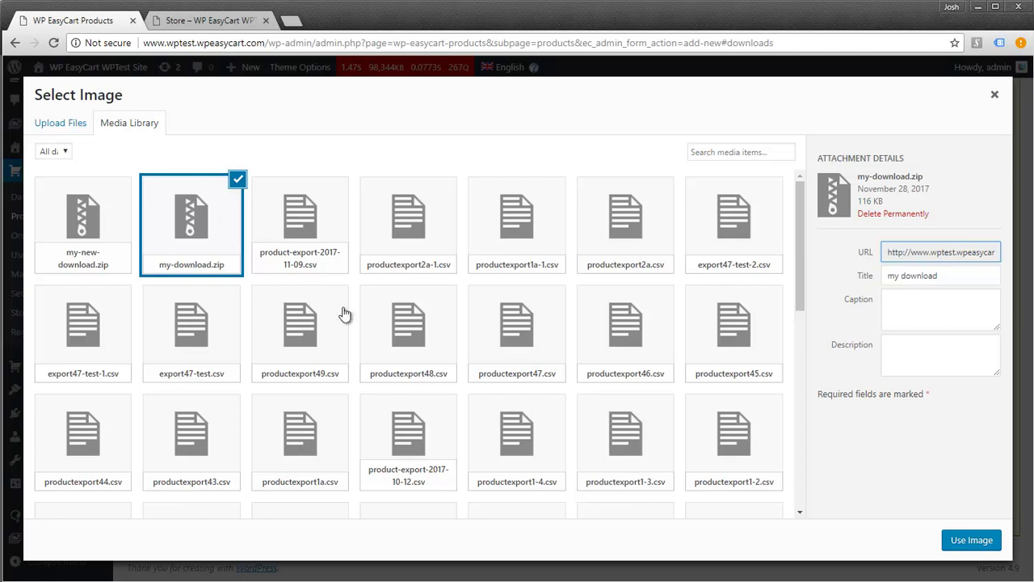
left_click(965, 541)
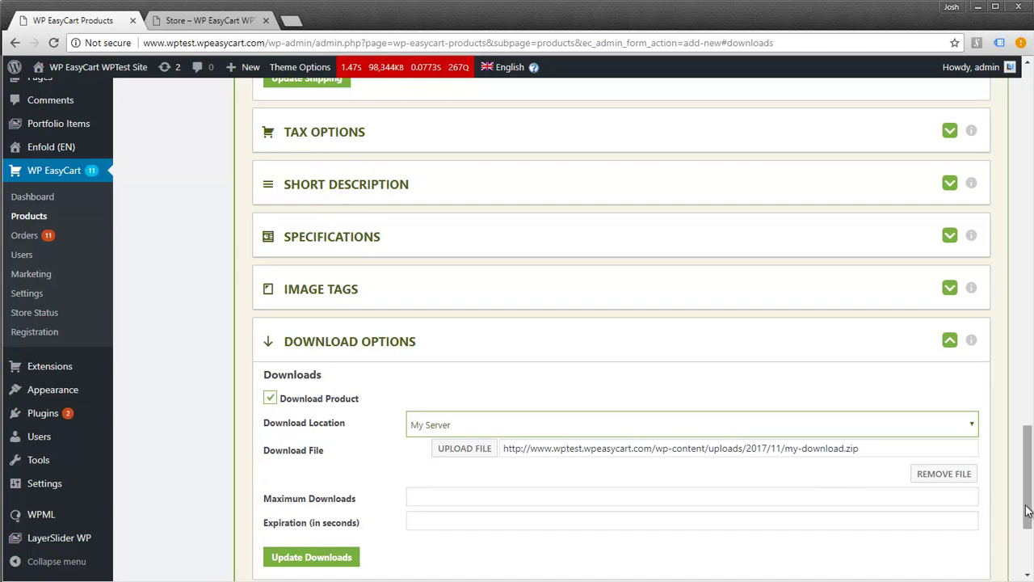
Leave Maximum Downloads and Expiration blank and save with Update Downloads
scroll(1030, 482, "down", 1)
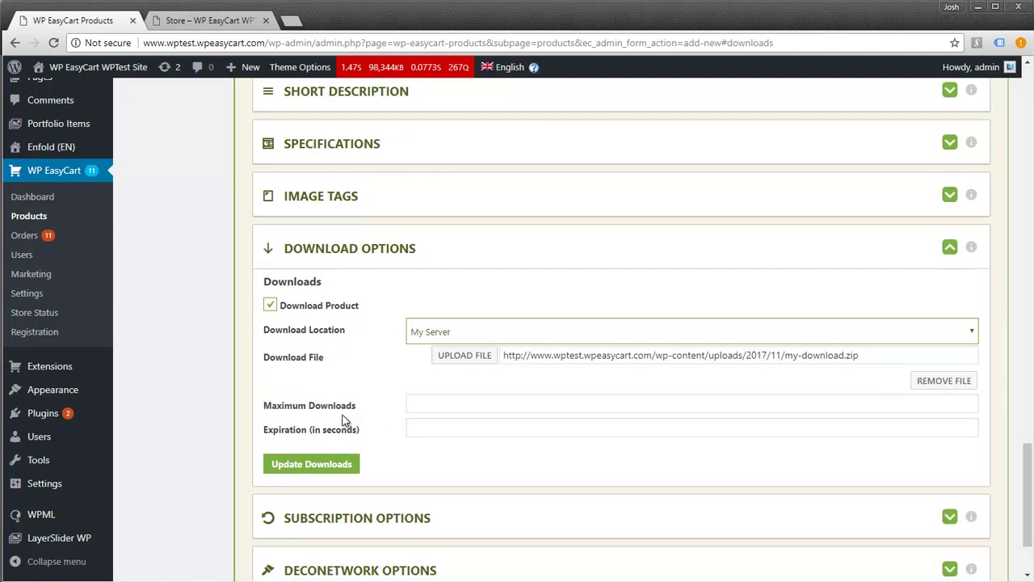
left_click(408, 406)
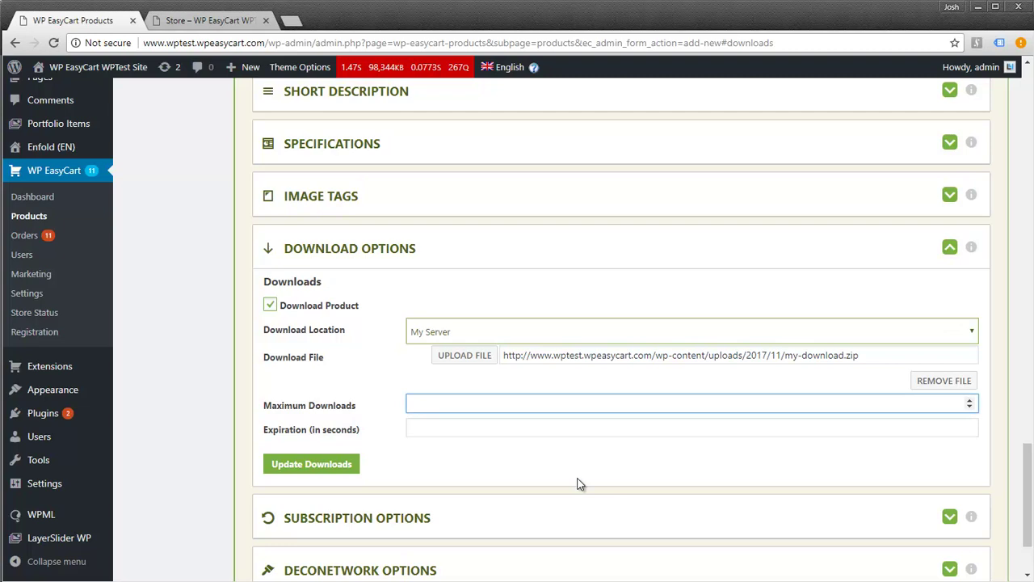
type("5")
key("BackSpace")
left_click(418, 427)
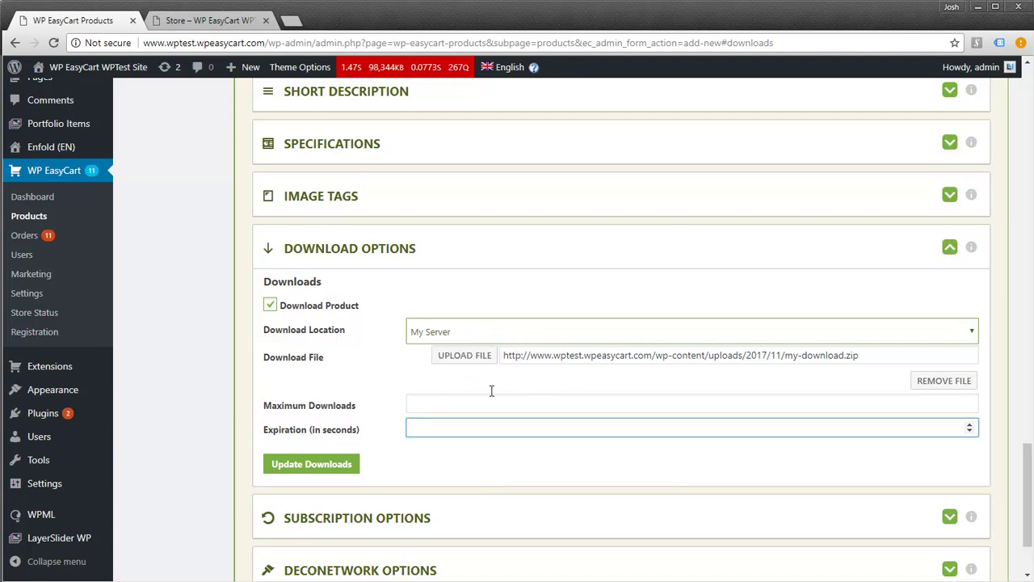
left_click(311, 466)
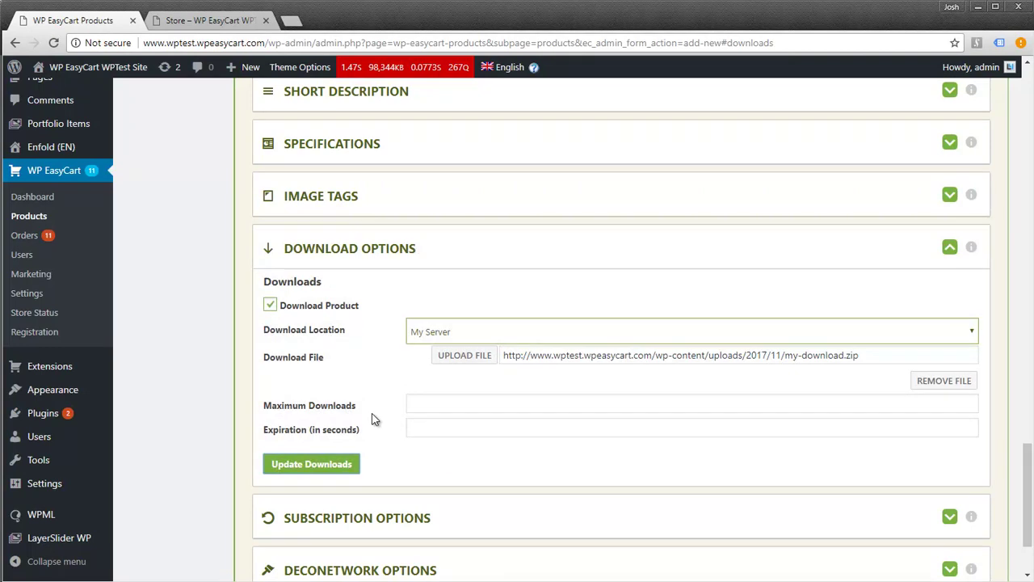
Reload the storefront, open Download Test Product and add it to the cart at $9.95
left_click_drag(1030, 483, 1030, 107)
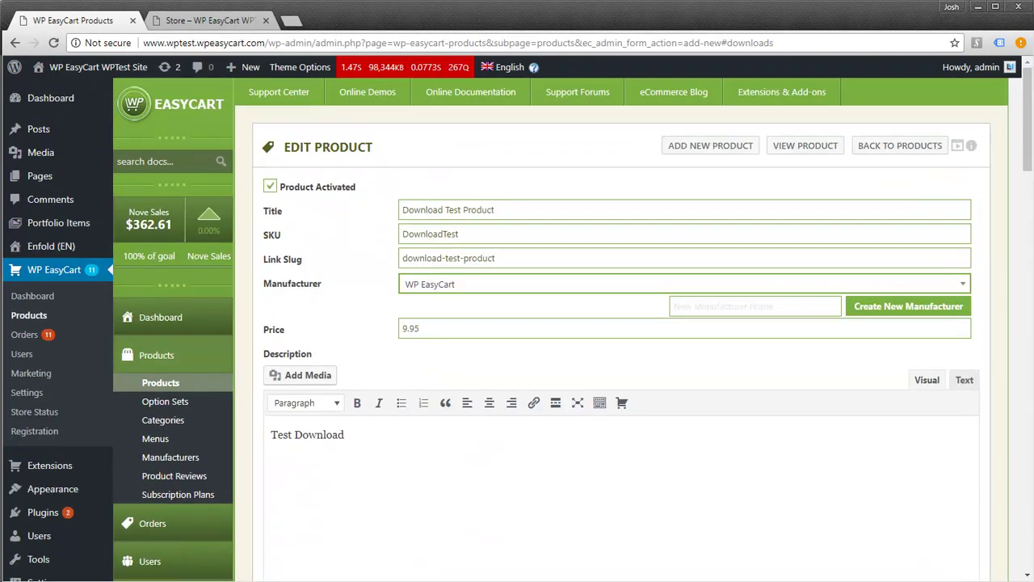
left_click(241, 27)
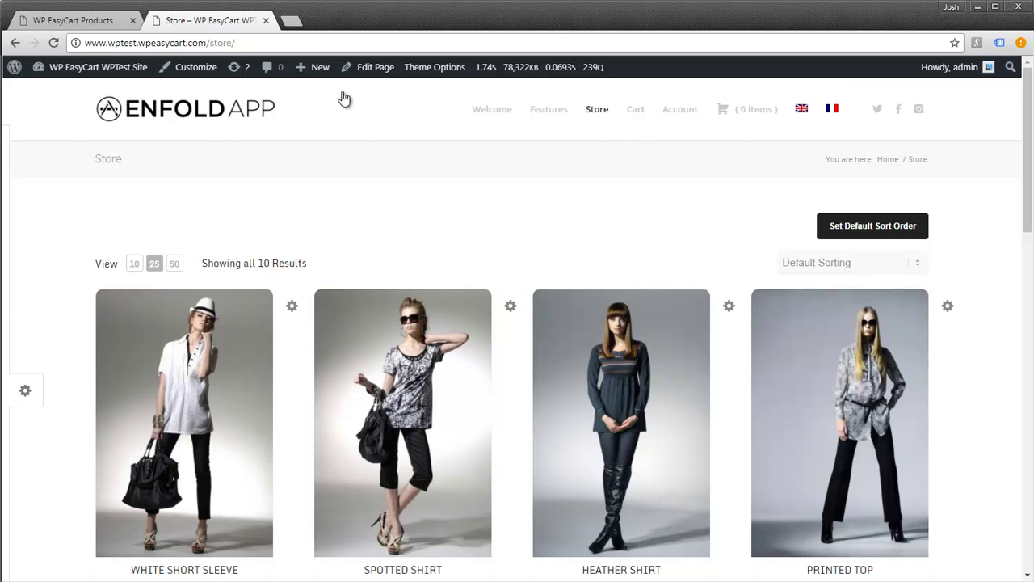
left_click(54, 42)
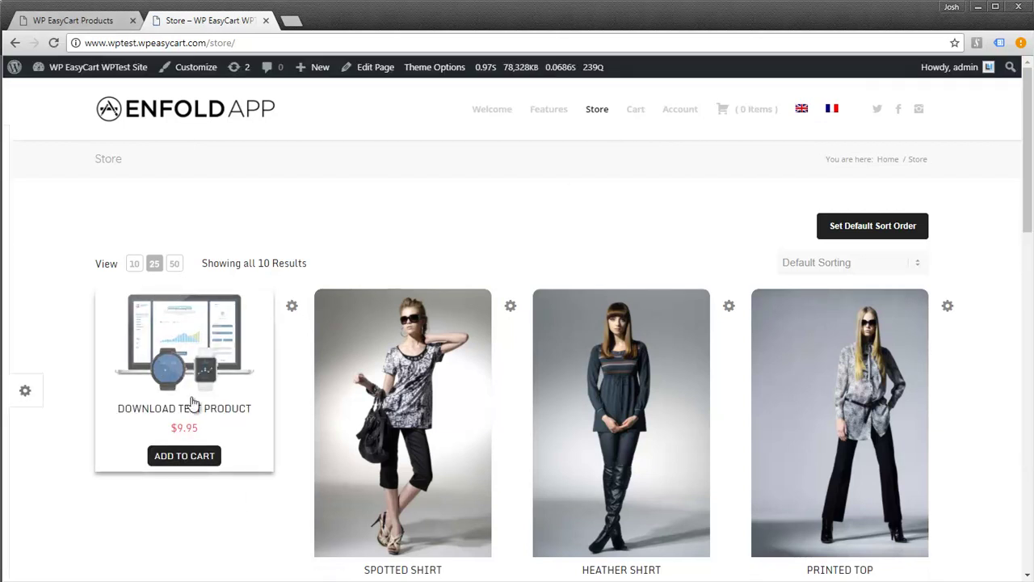
left_click(248, 358)
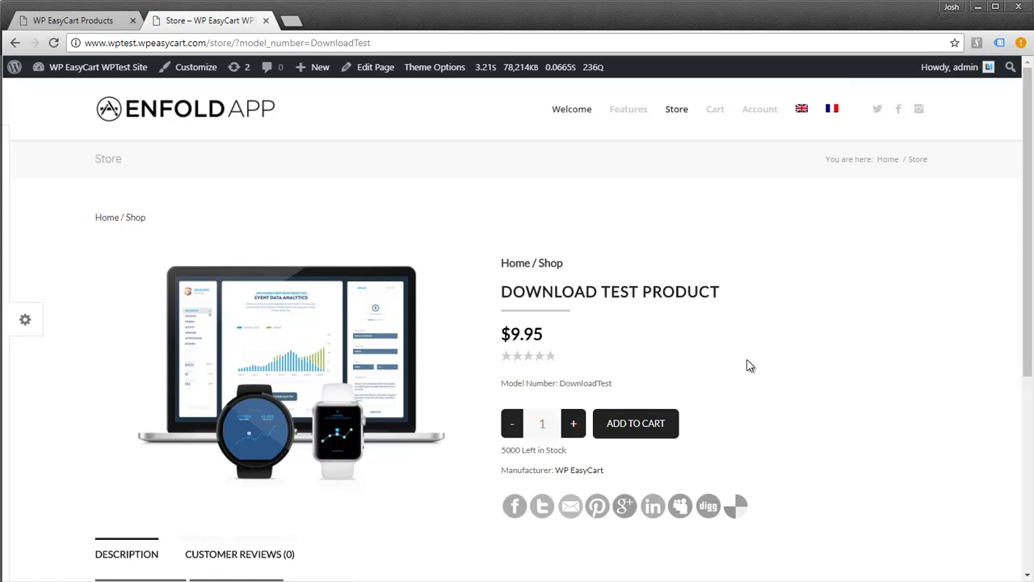
scroll(759, 361, "down", 2)
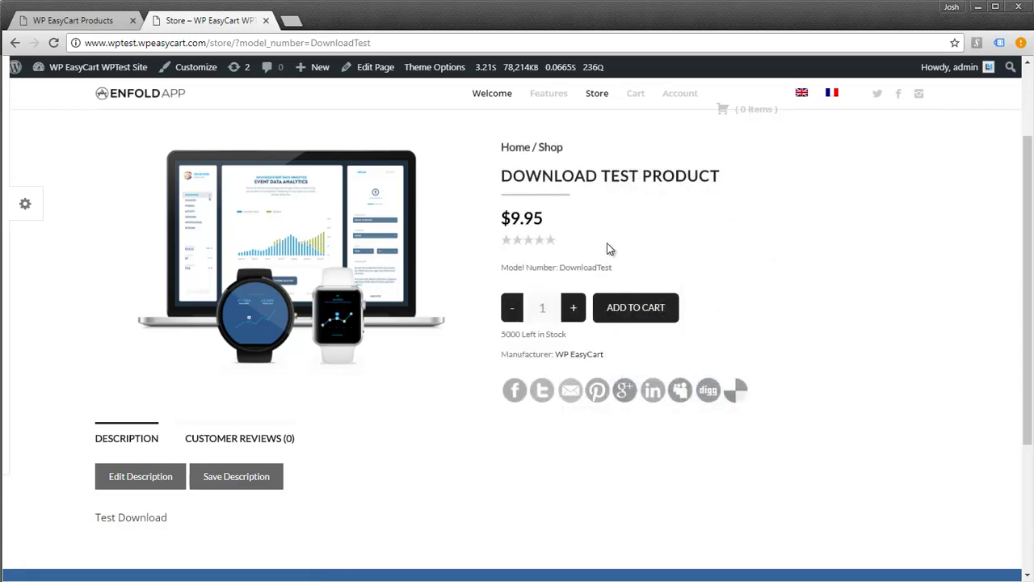
scroll(608, 246, "up", 3)
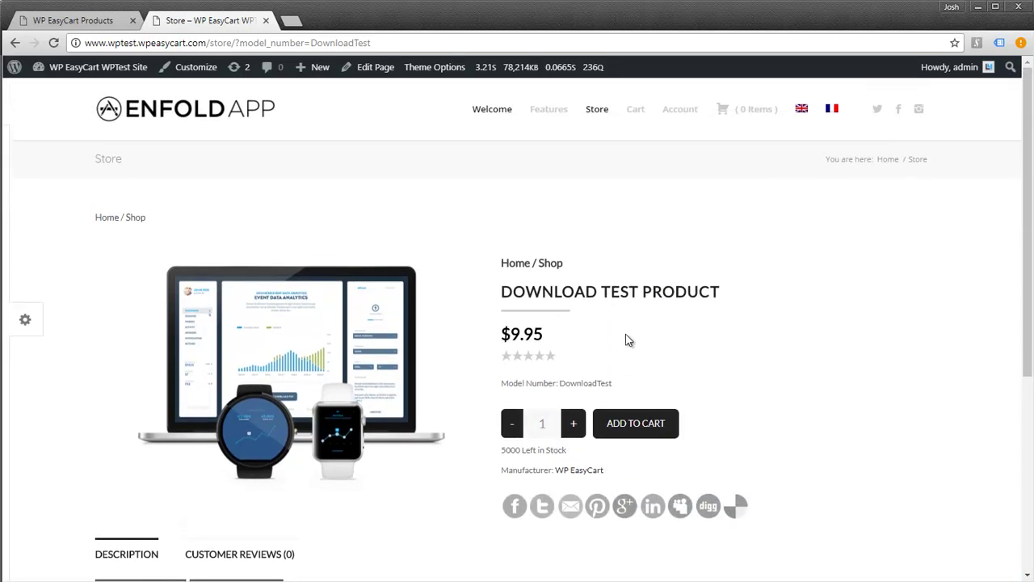
left_click(636, 435)
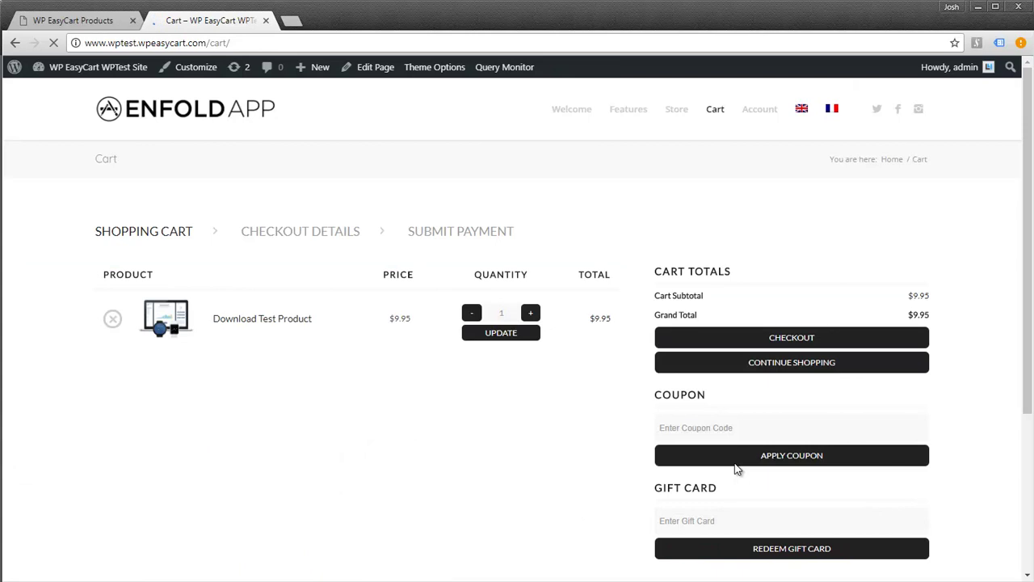
Check out using the prefilled billing details and continue to payment
left_click(767, 343)
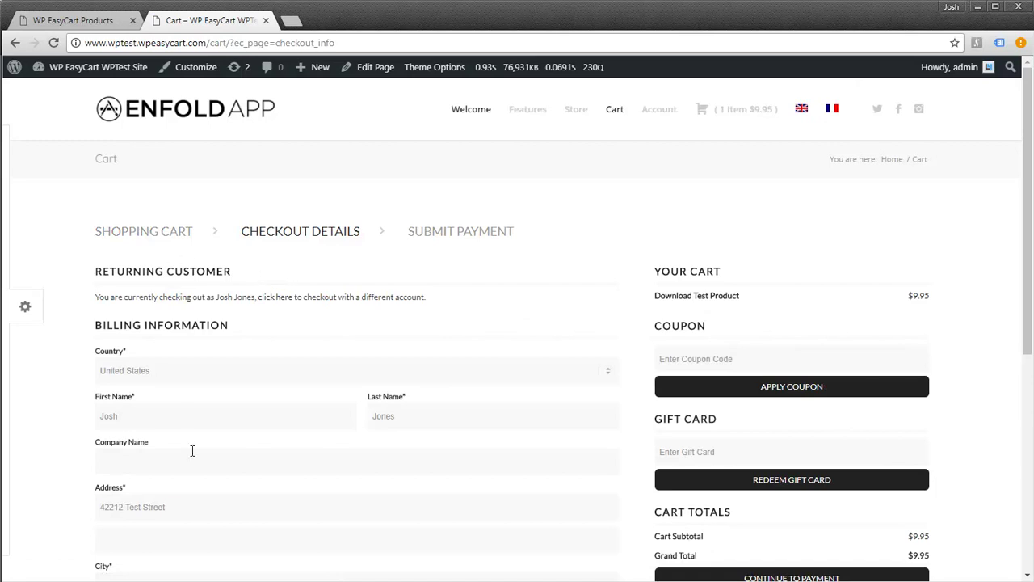
scroll(326, 474, "down", 2)
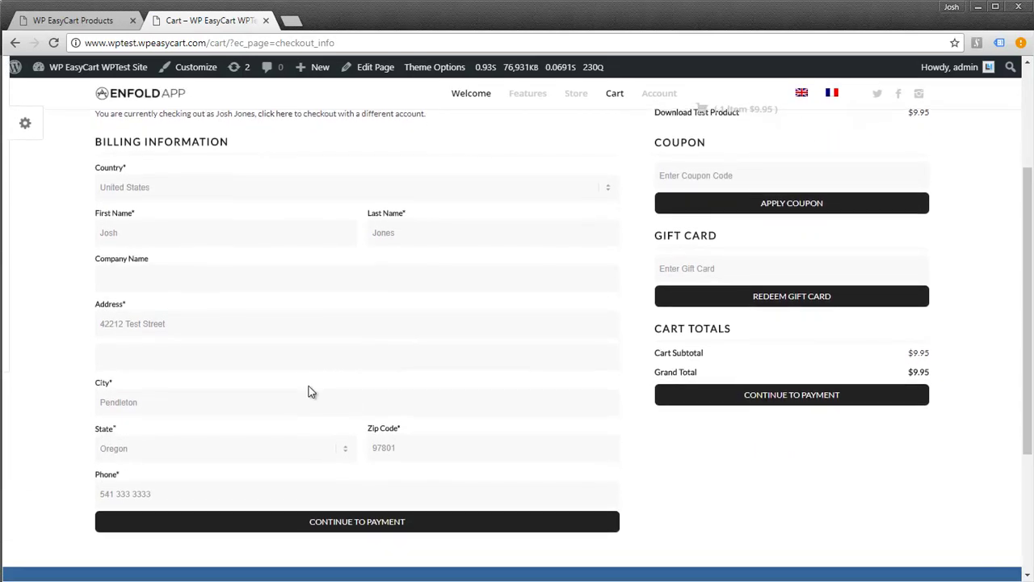
scroll(298, 335, "up", 1)
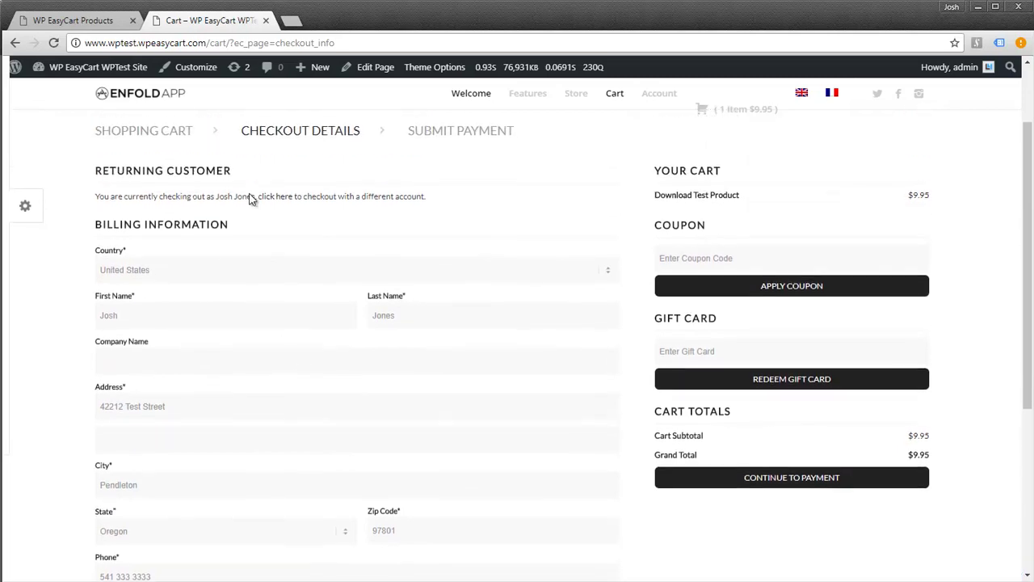
scroll(202, 492, "down", 1)
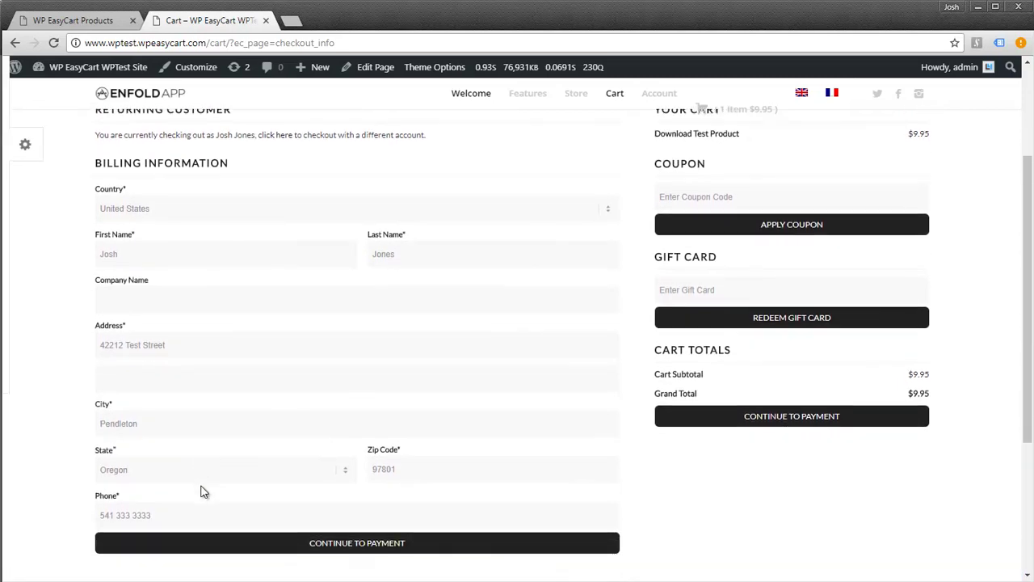
scroll(214, 491, "up", 1)
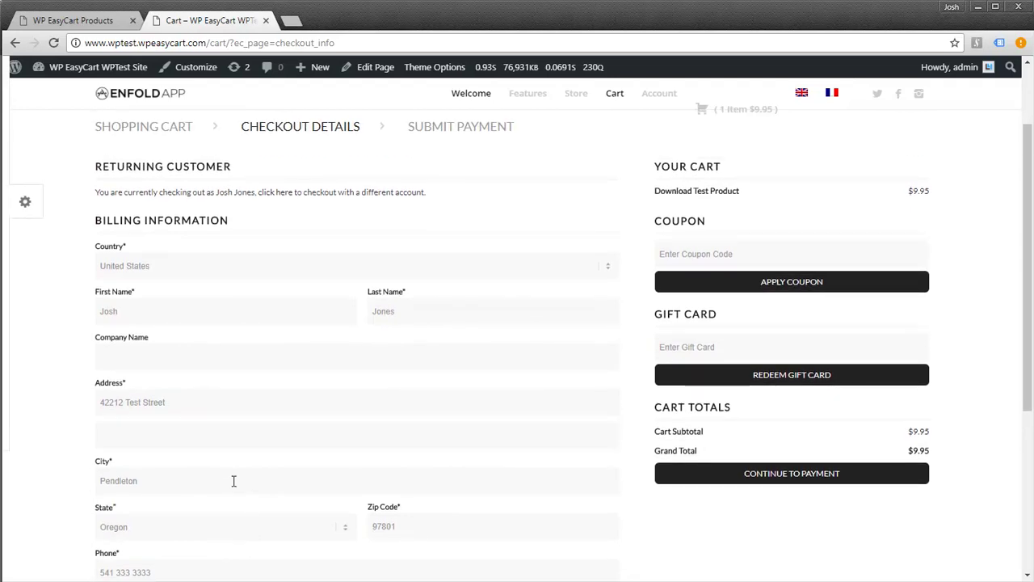
scroll(198, 262, "down", 1)
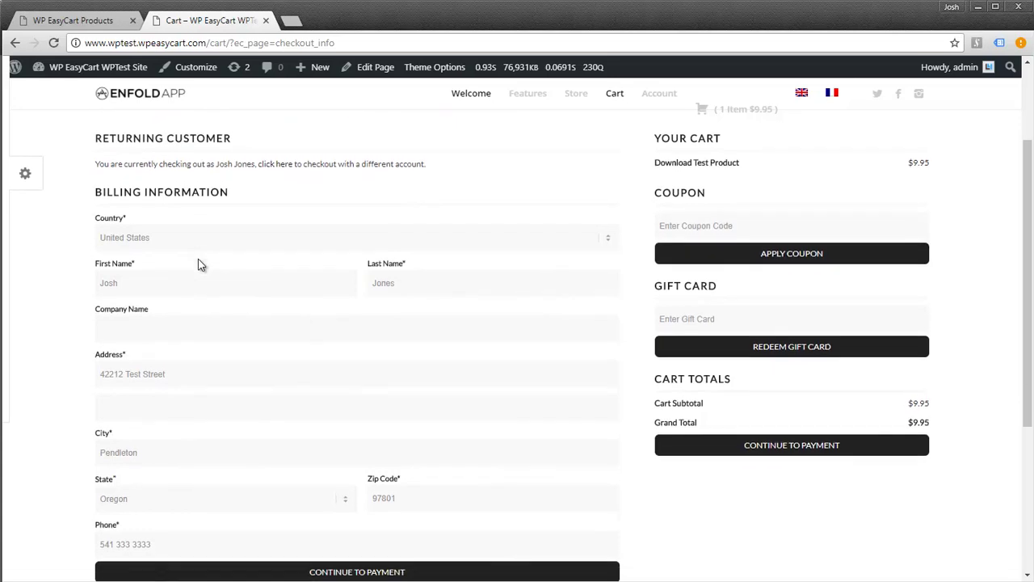
scroll(200, 265, "down", 1)
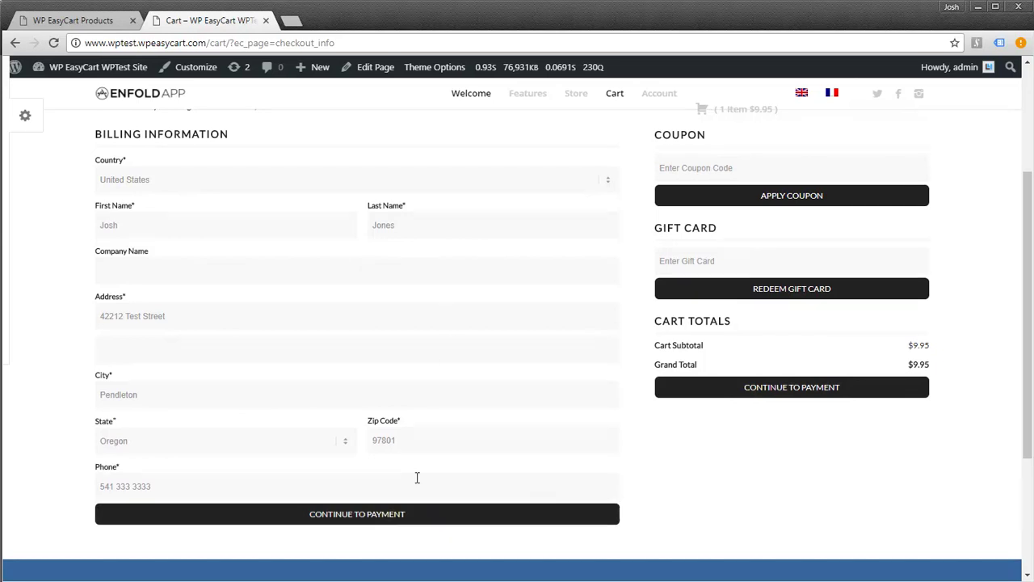
left_click(395, 520)
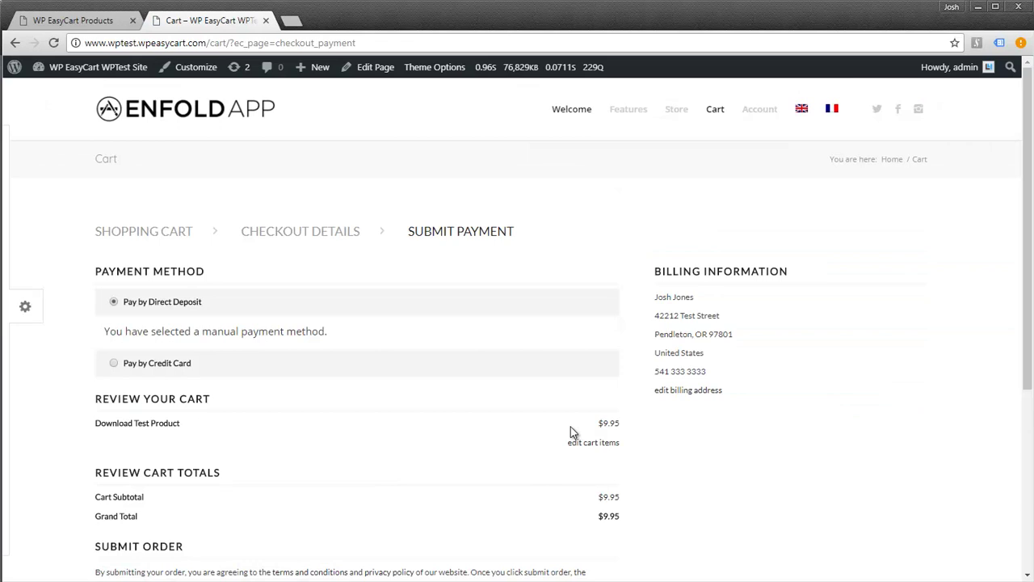
Pay for the Download Test Product by credit card with the test card details, then submit the order
left_click(114, 364)
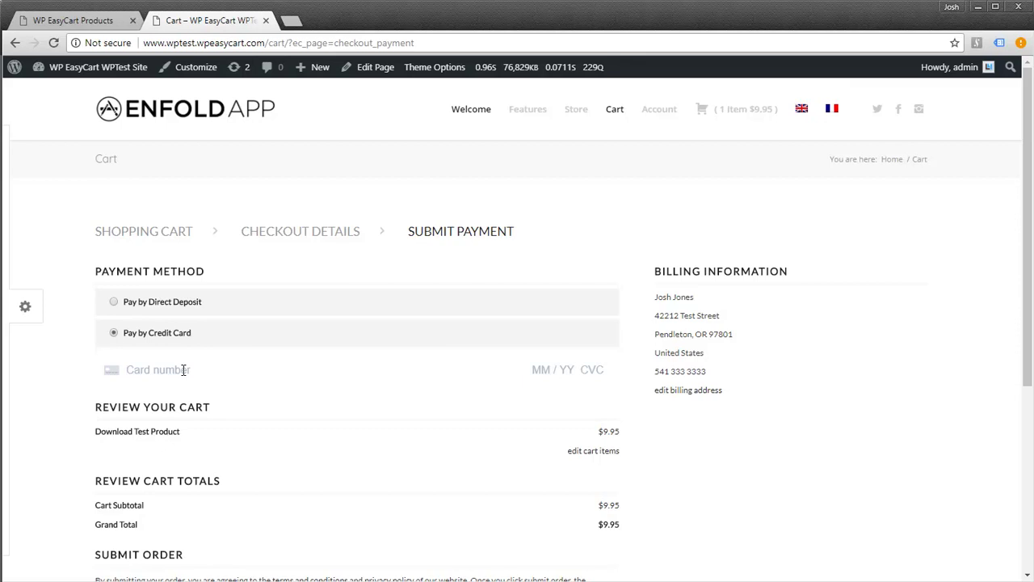
type("4242 4242 4242 4242 02 / 20 ")
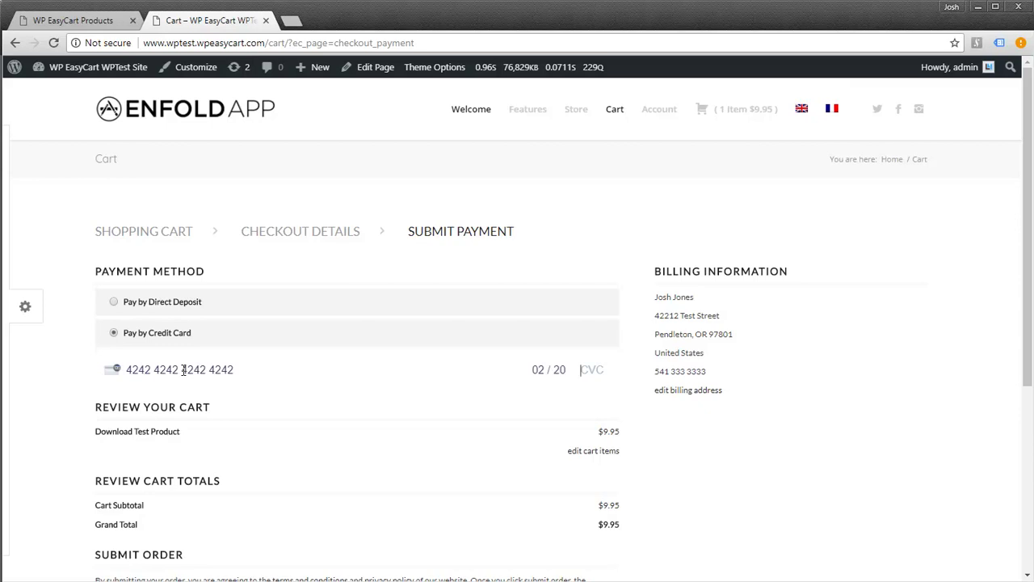
type("333")
scroll(496, 420, "down", 1)
scroll(499, 426, "down", 2)
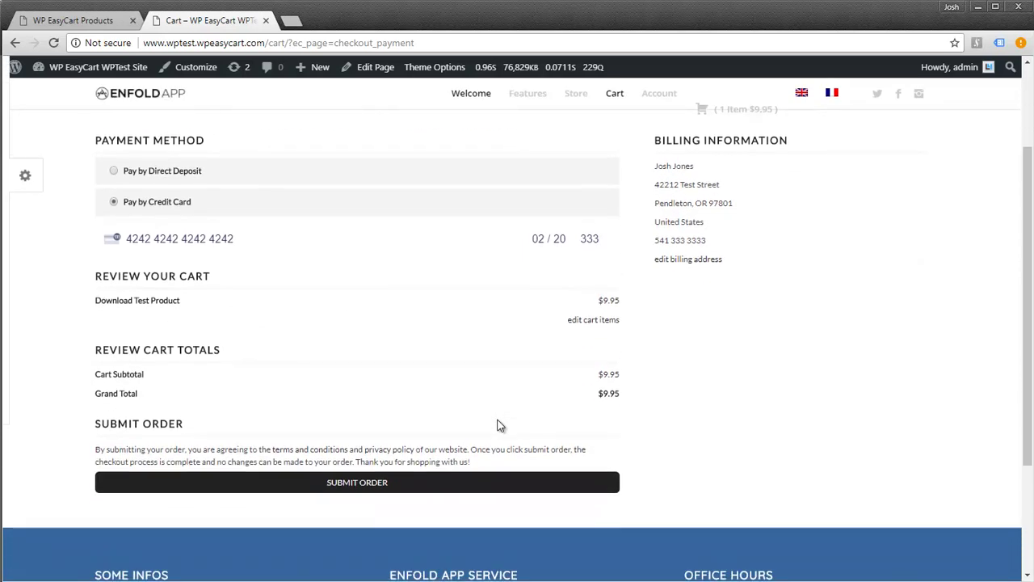
left_click(354, 477)
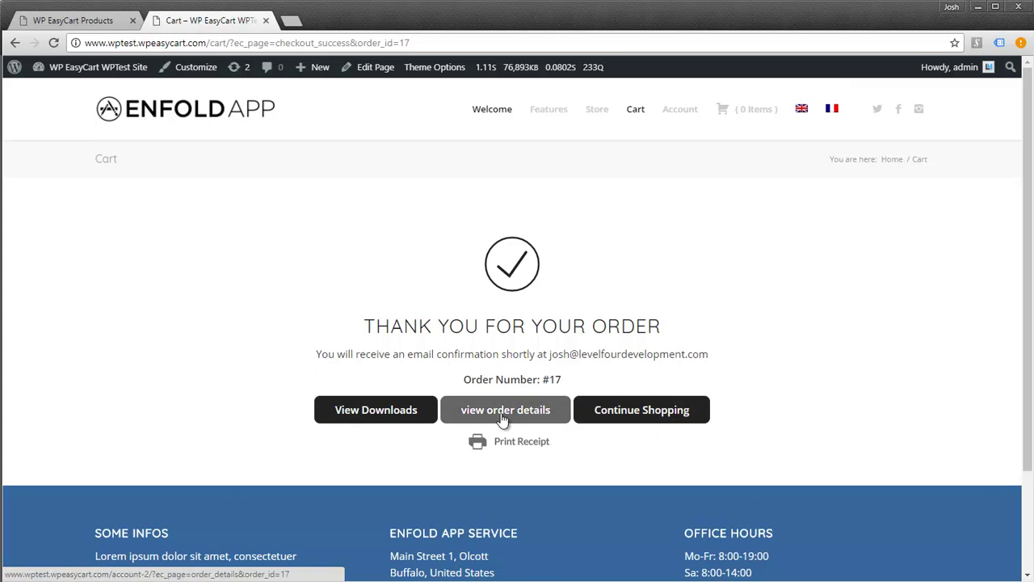
From the order's View Downloads list, download the Download Test Product zip file
left_click(384, 418)
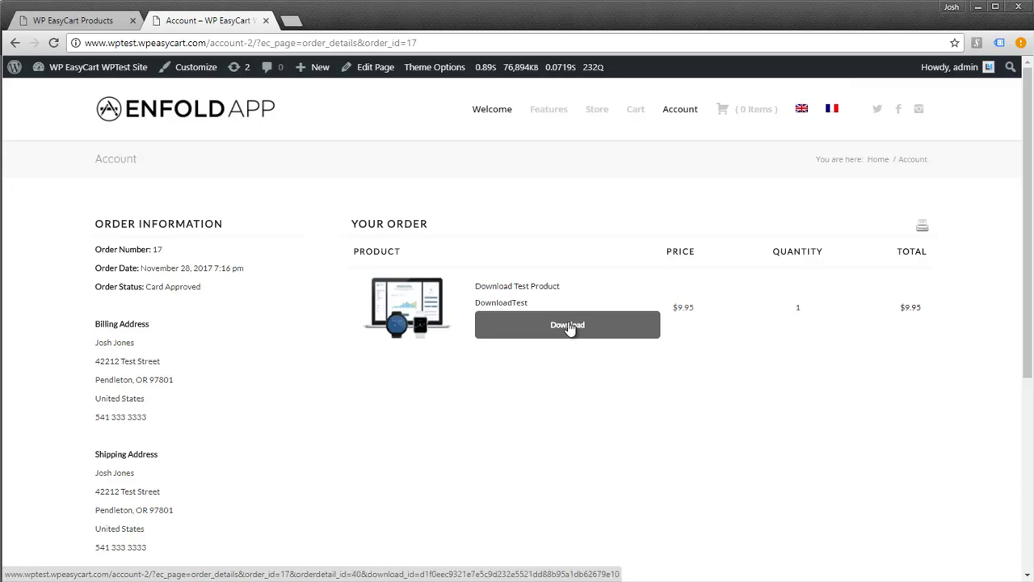
left_click(568, 325)
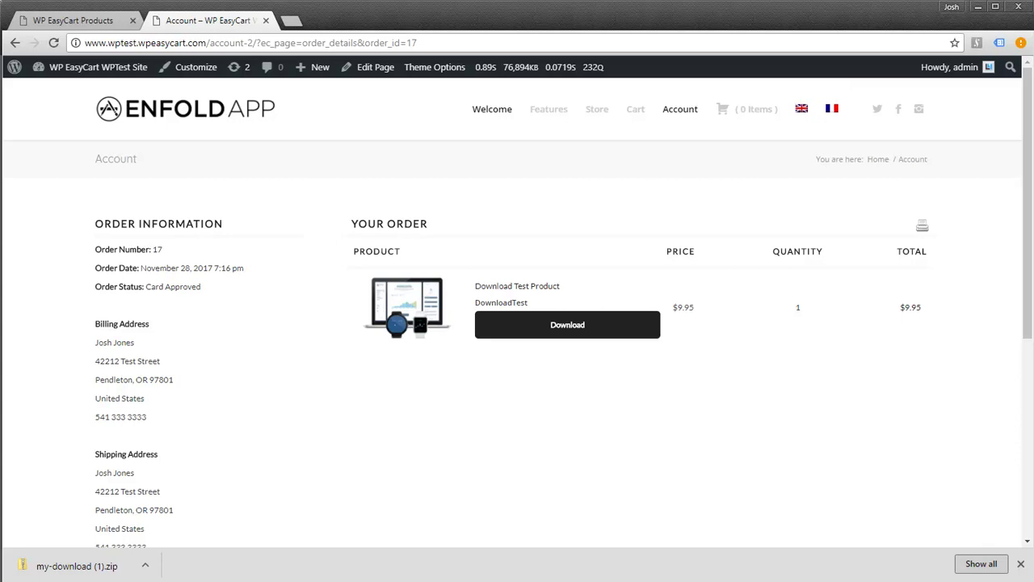
In Outlook, follow the Download link in the 'Order Confirmation - Order Number 17' email
key("alt+Tab")
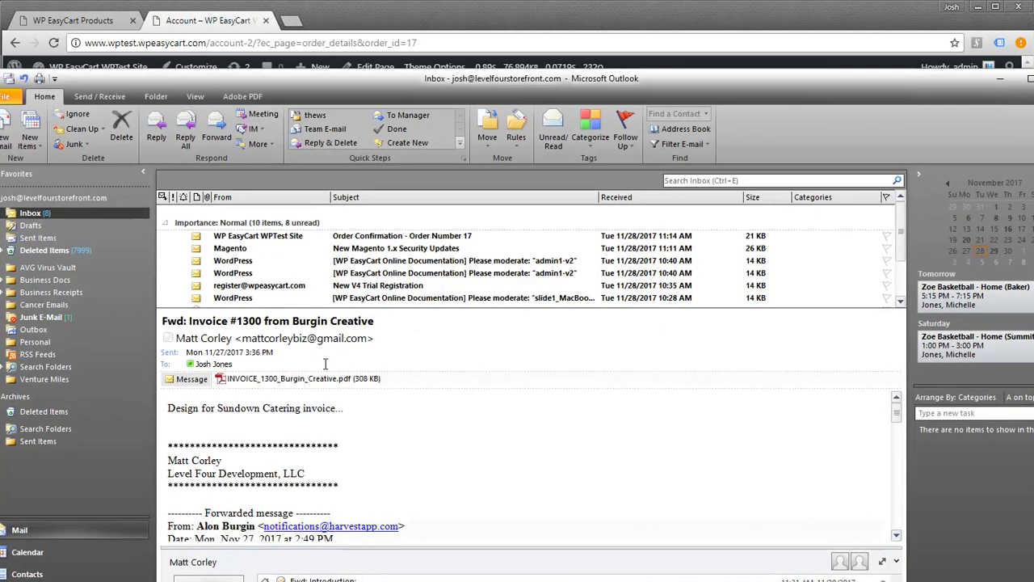
key("alt+Tab")
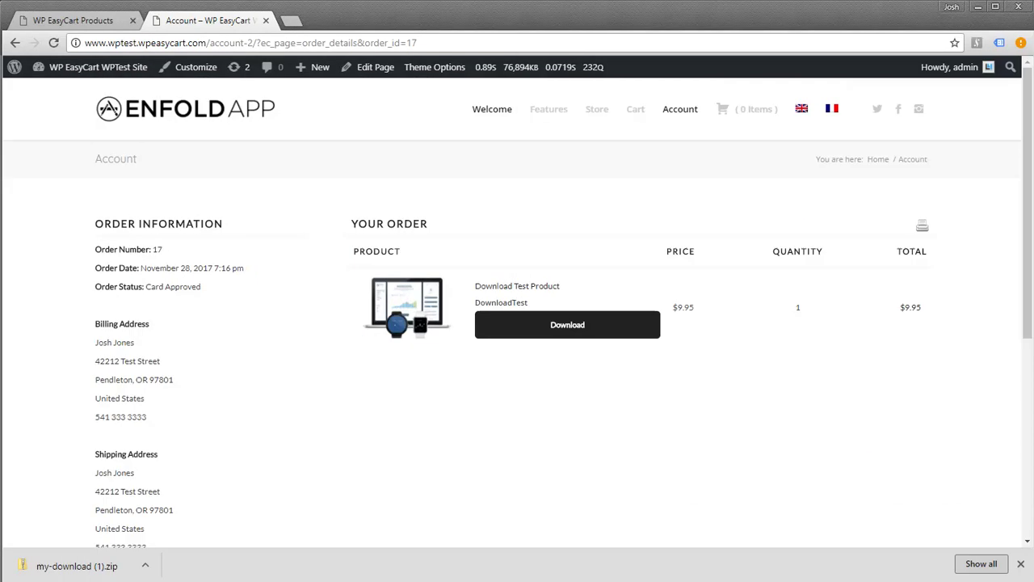
key("alt+Tab")
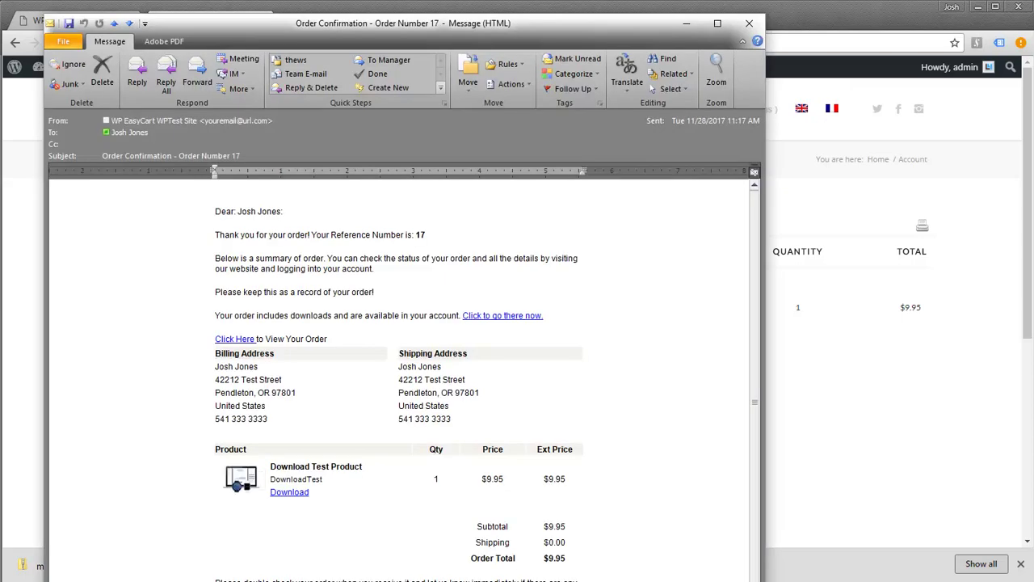
left_click_drag(541, 32, 604, 0)
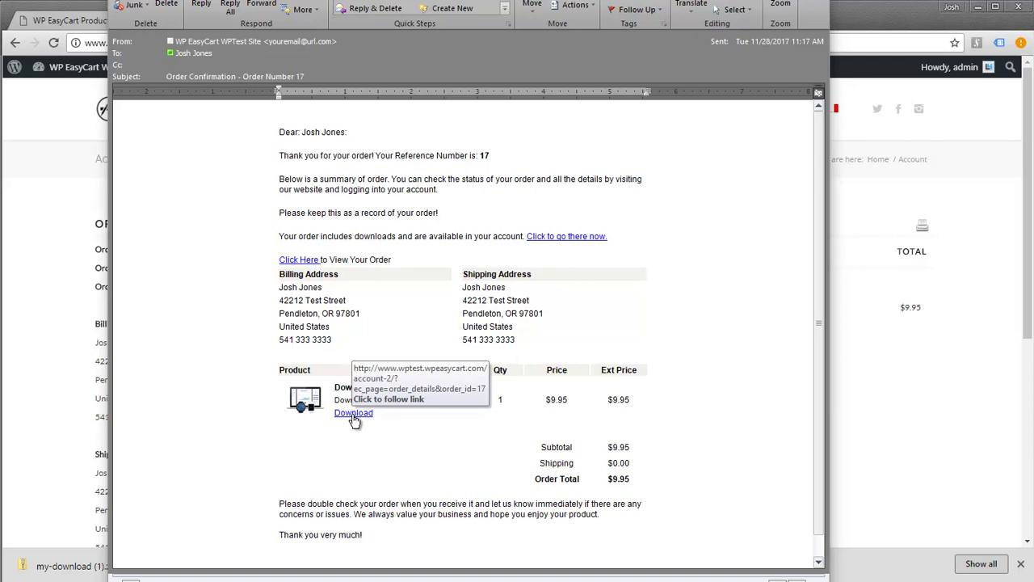
left_click(353, 415)
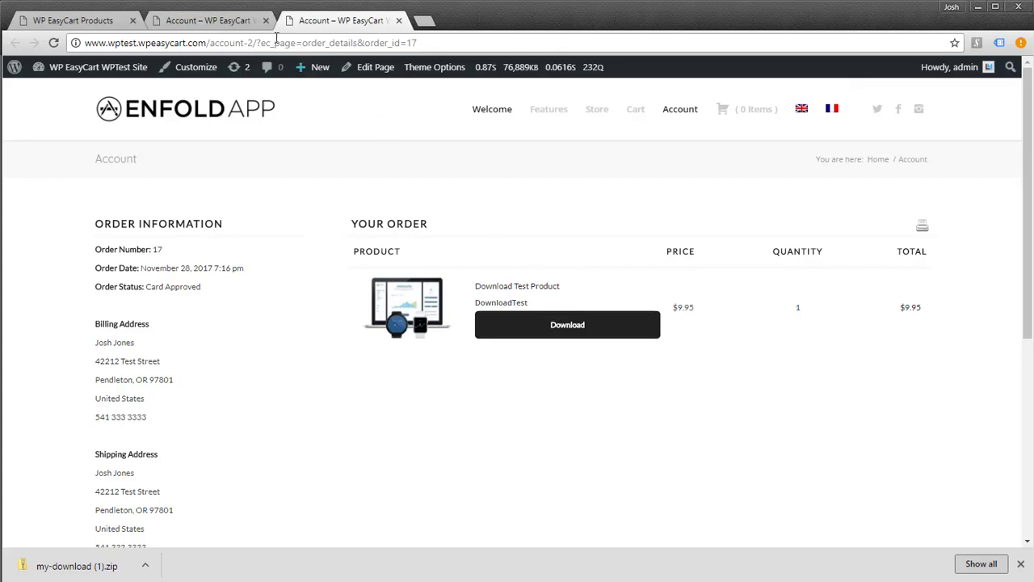
In the store admin, open order 17's details, then go to the Manage Downloads list
left_click(81, 21)
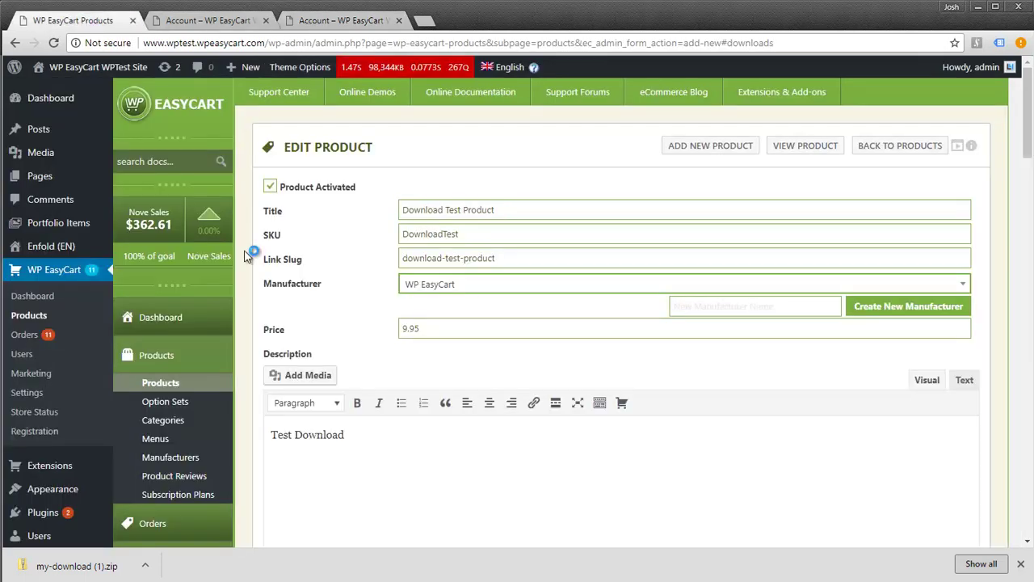
left_click(152, 523)
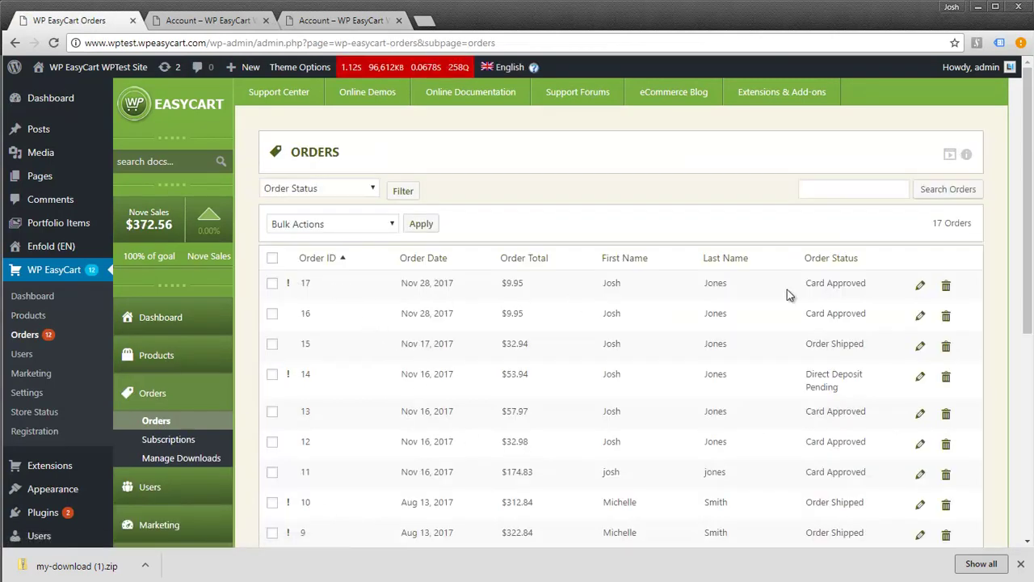
left_click(919, 289)
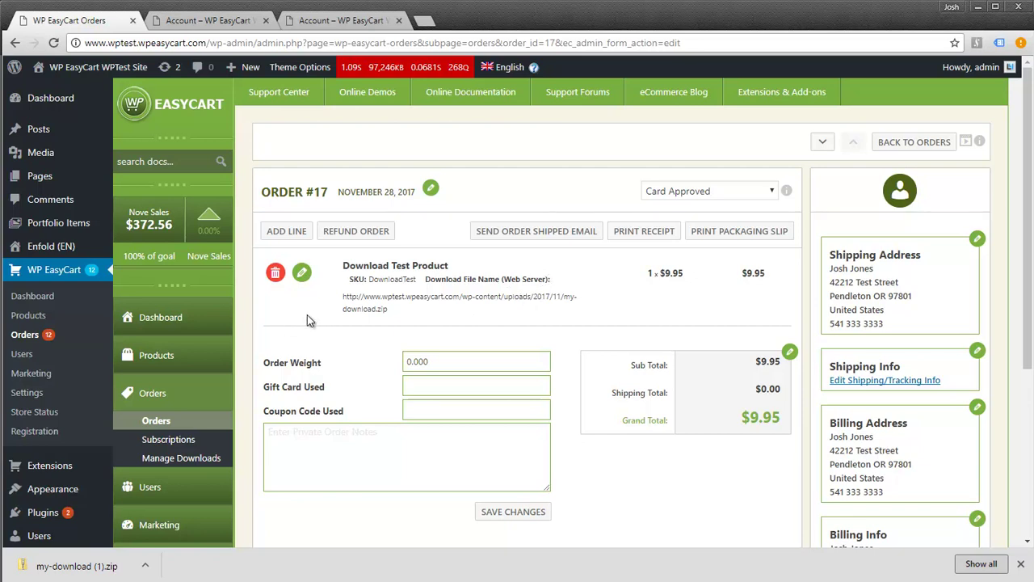
left_click(189, 460)
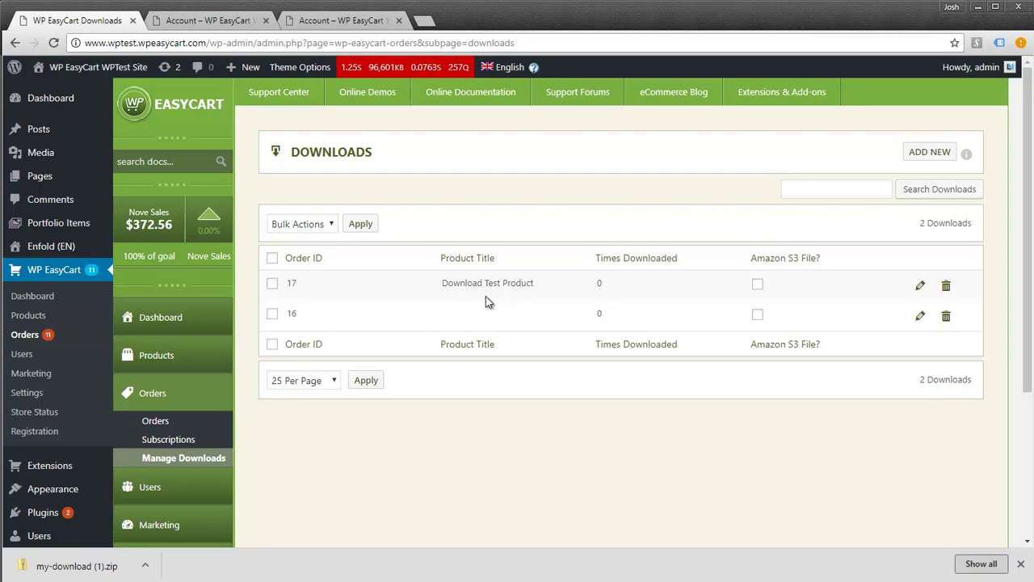
Open order 17's download record and check its creation date and download count
left_click(921, 289)
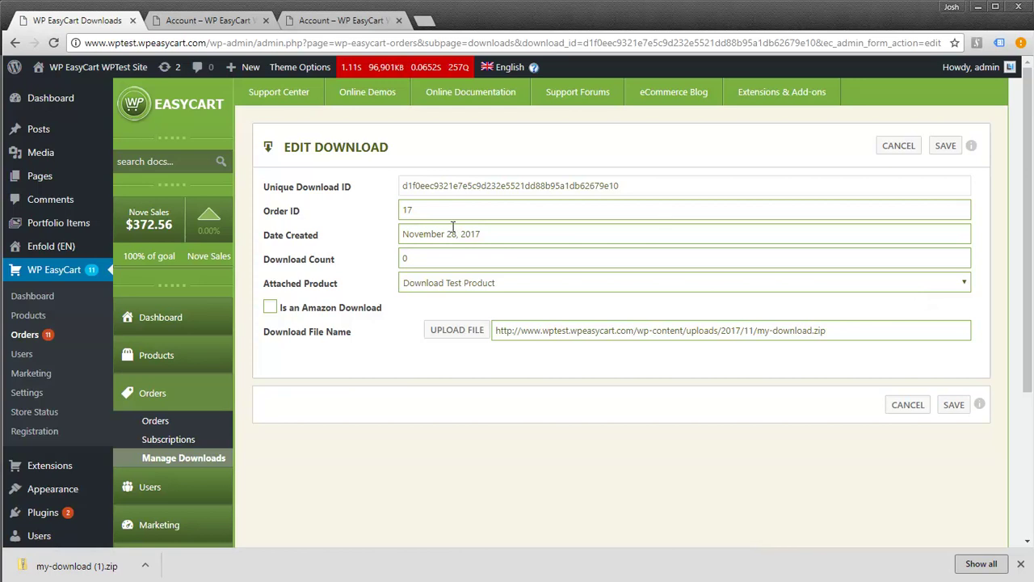
left_click(517, 235)
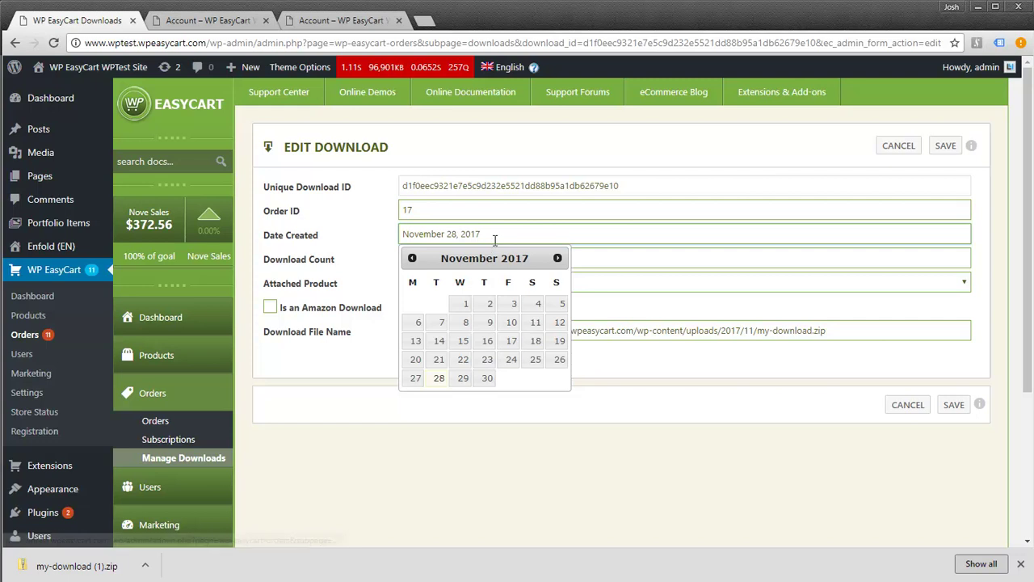
left_click(586, 258)
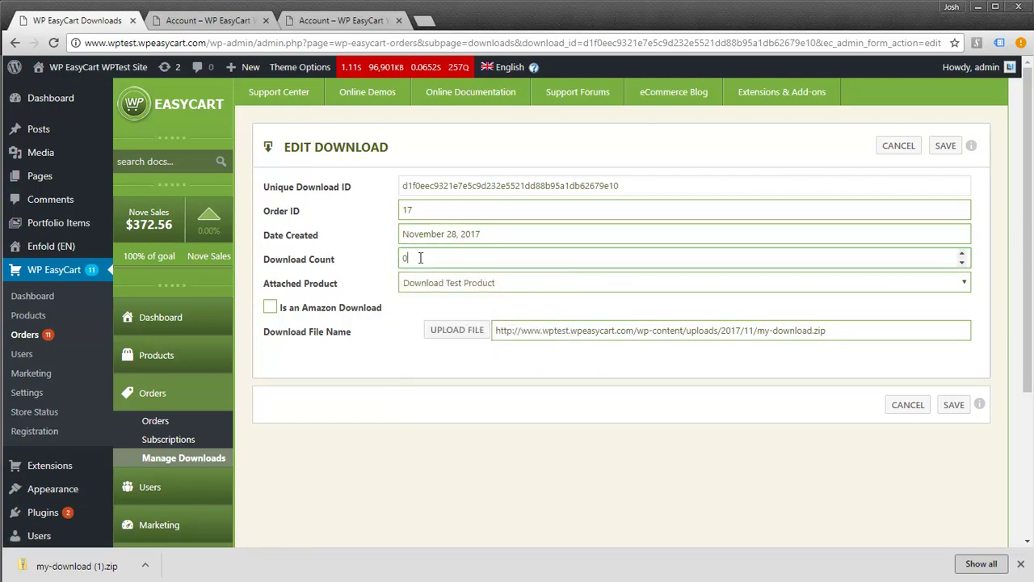
double_click(406, 264)
Swap the download file to my-new-download.zip from the Media Library and save
left_click(441, 338)
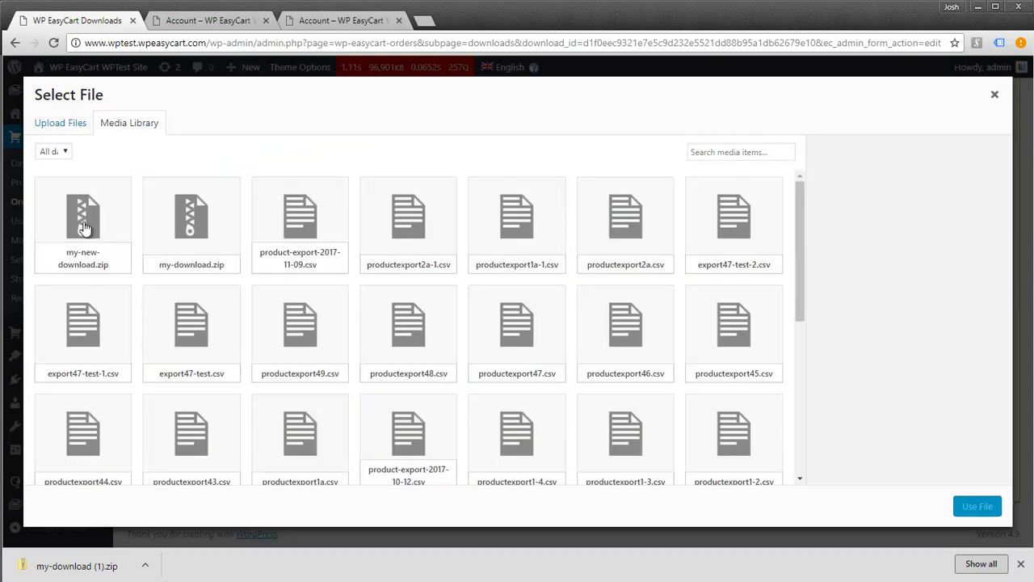
left_click(84, 227)
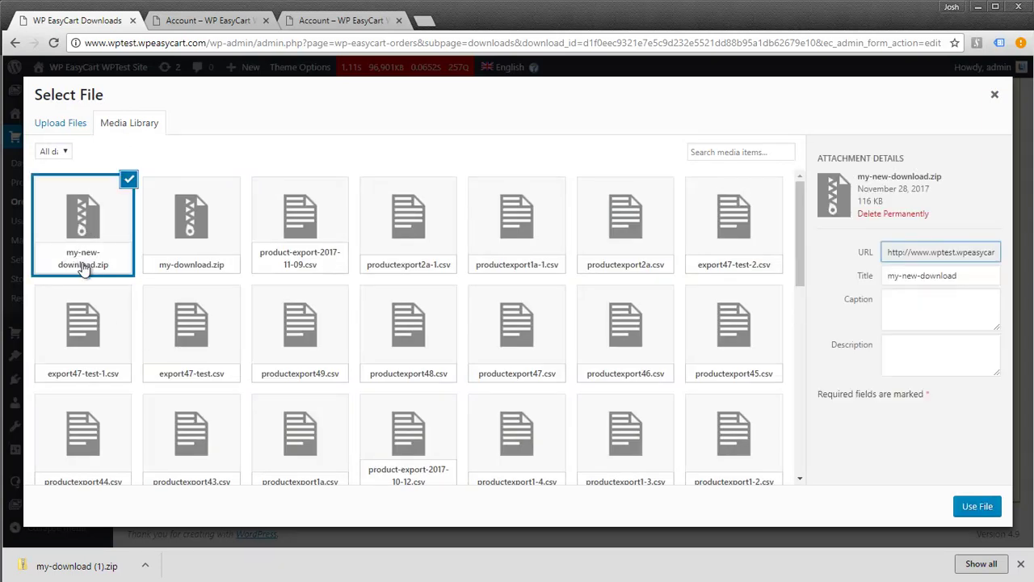
left_click(977, 505)
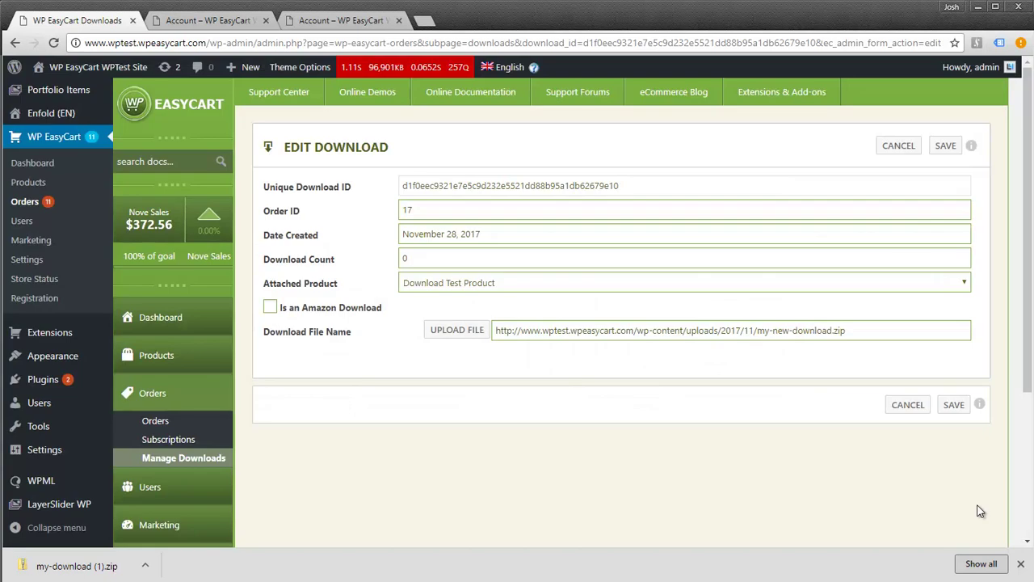
left_click(951, 406)
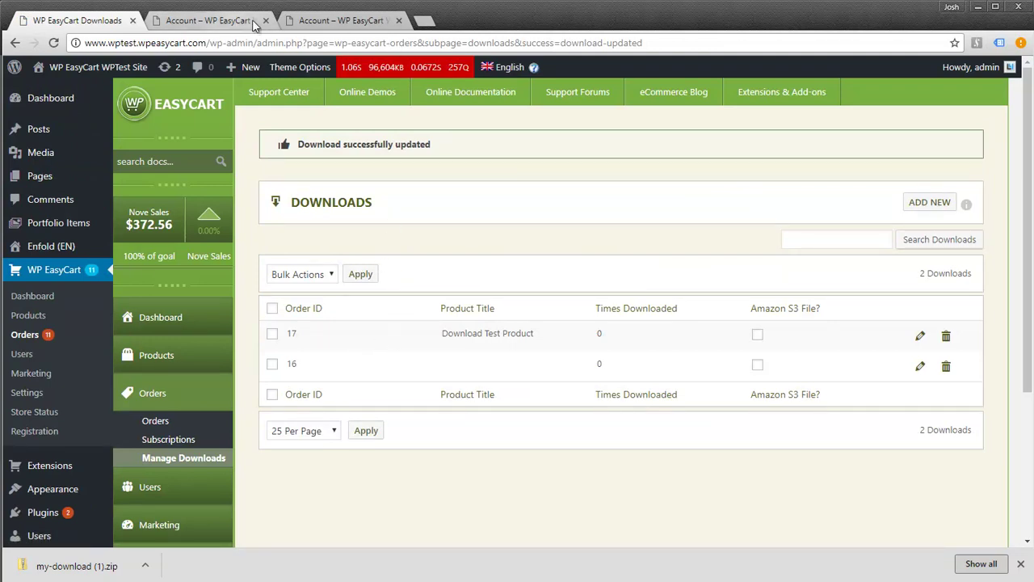
Reload order 17's account page, download my-new-download.zip, and go back to the admin Downloads tab
left_click(327, 21)
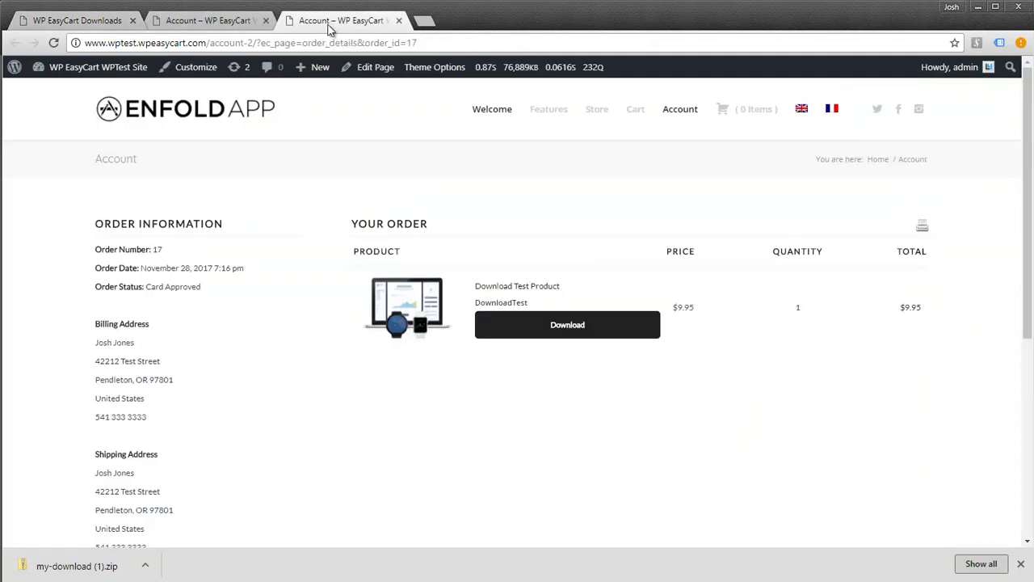
left_click(55, 43)
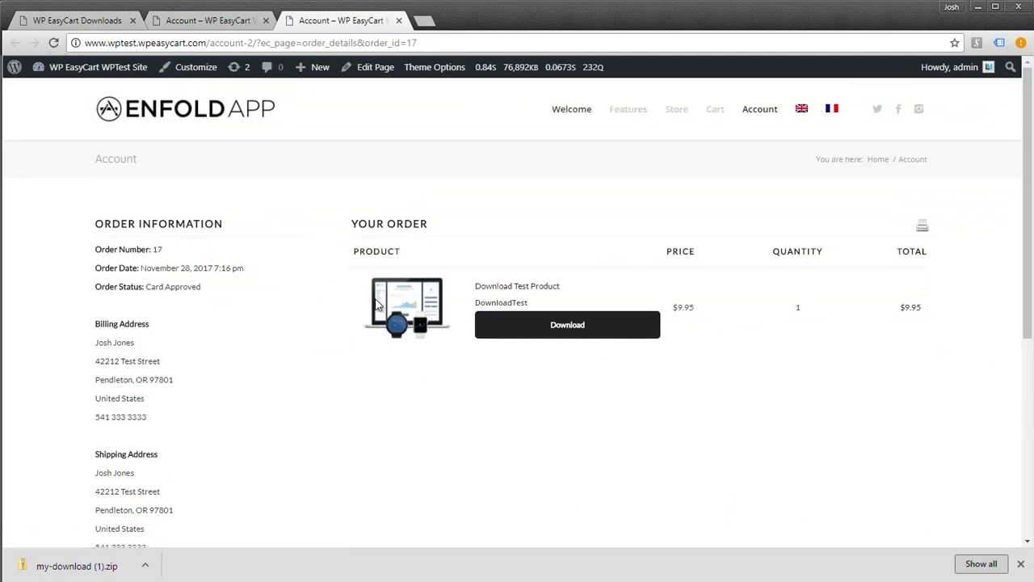
left_click(563, 324)
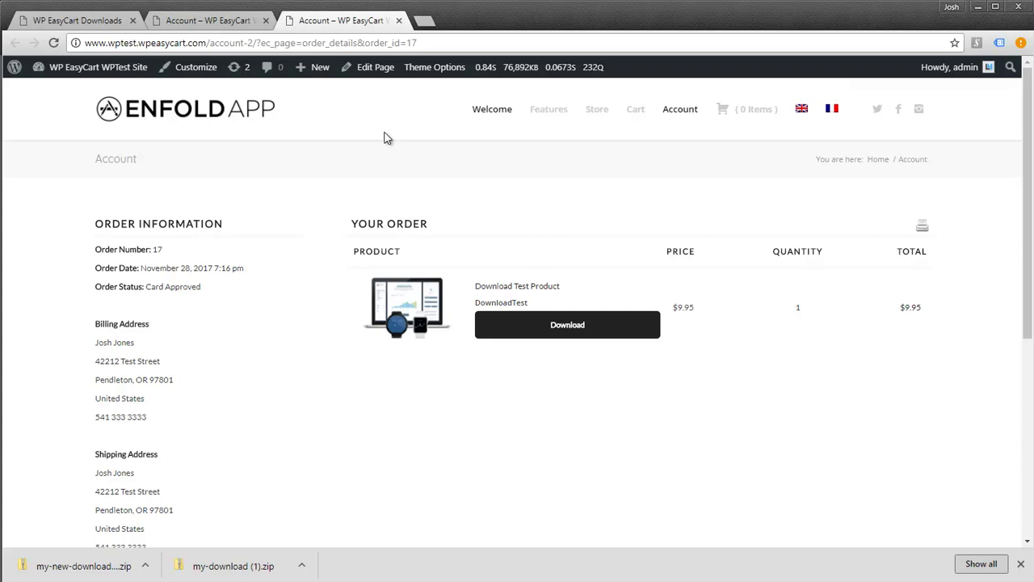
left_click(220, 22)
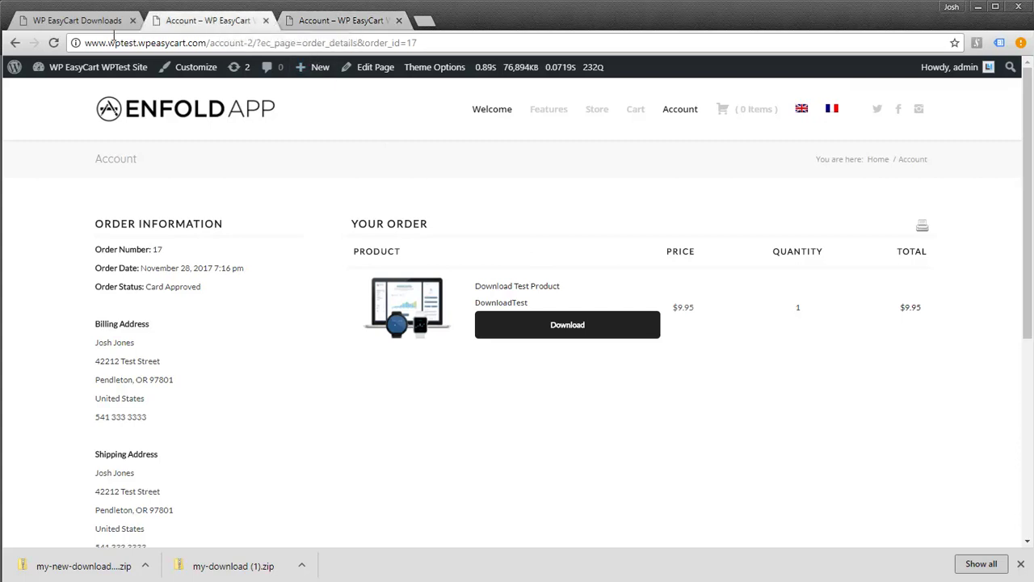
left_click(86, 22)
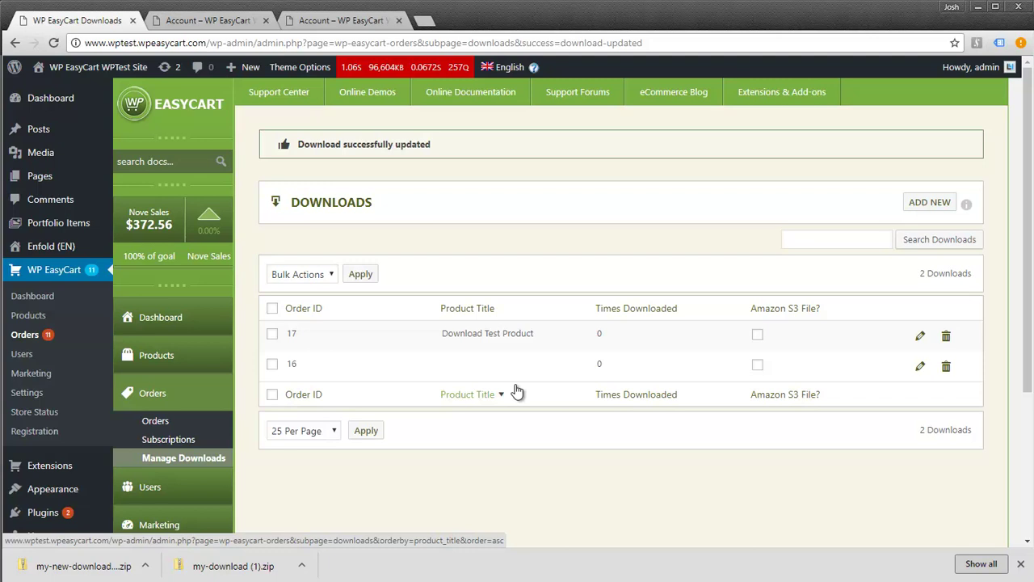
Go to EasyCart Settings > Third Party and scroll to the empty Amazon S3 Setup section
scroll(318, 365, "down", 3)
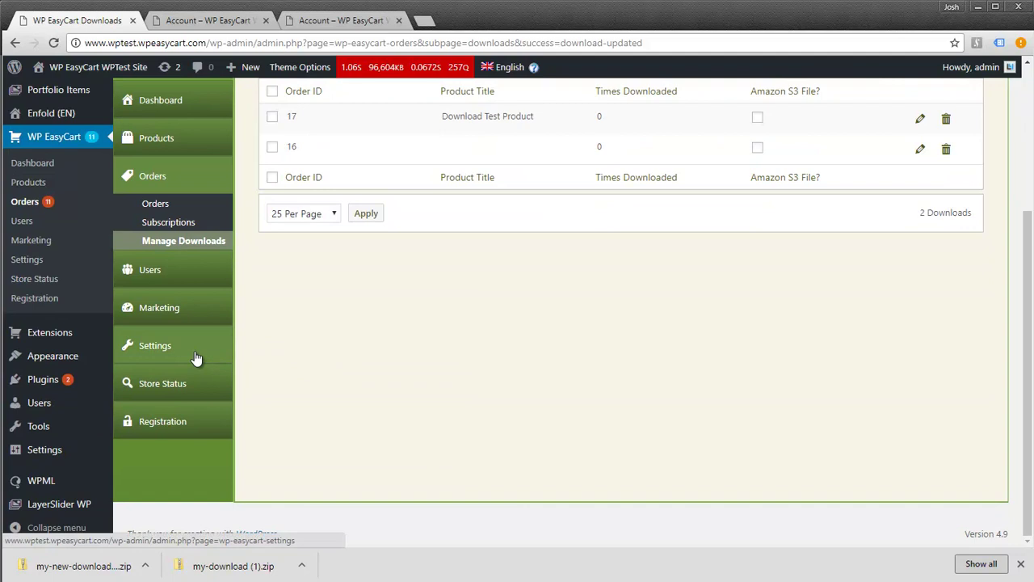
left_click(157, 345)
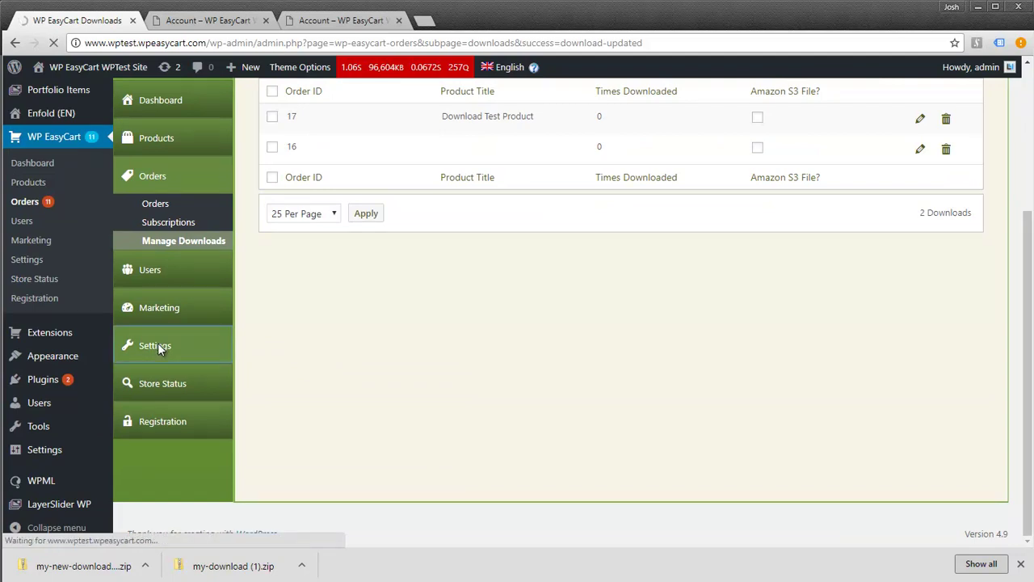
scroll(161, 310, "down", 5)
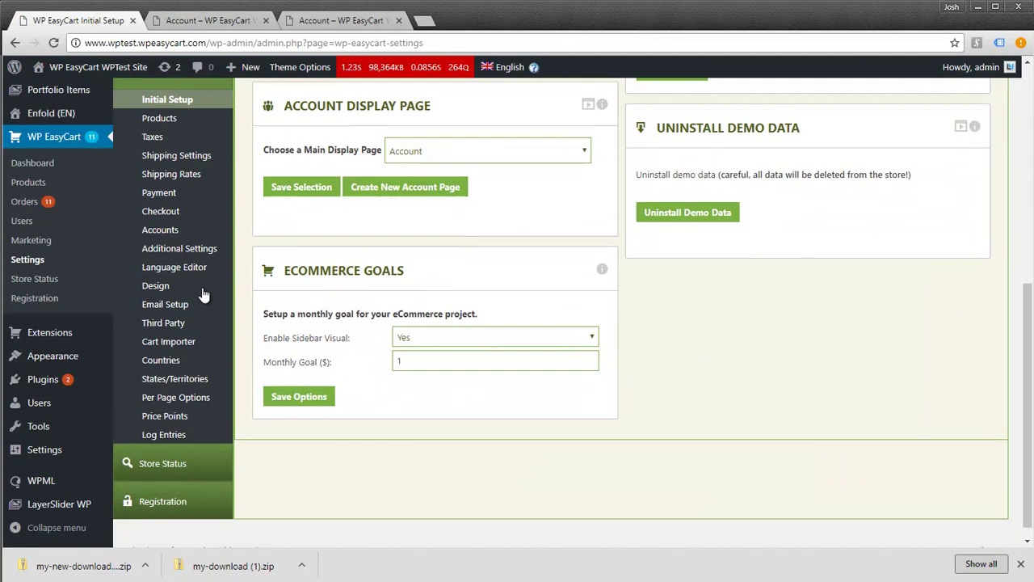
left_click(162, 321)
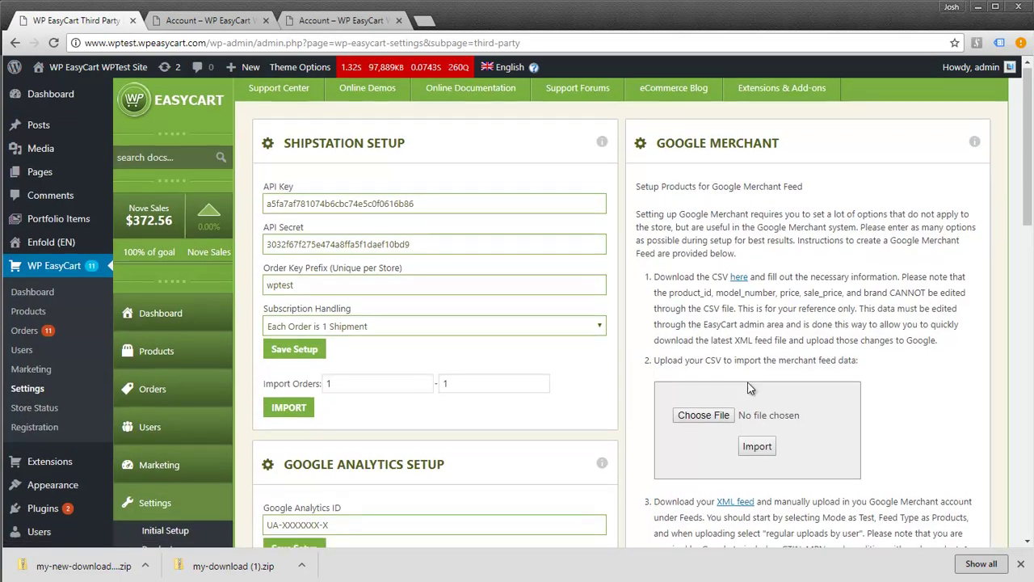
scroll(741, 388, "down", 5)
scroll(742, 388, "down", 3)
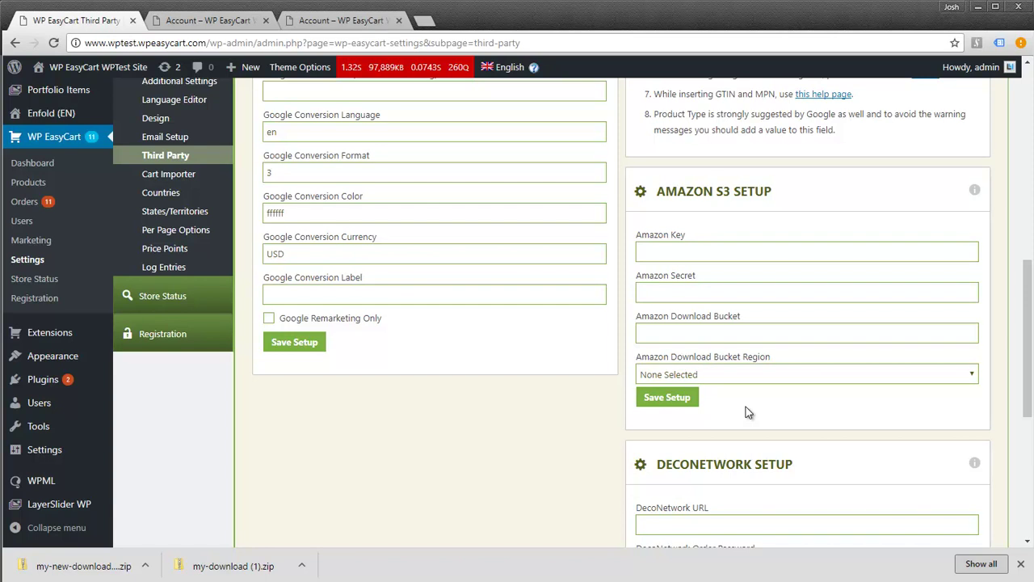
From order 17's account page, open the Download Test Product store page ($9.95)
left_click(222, 21)
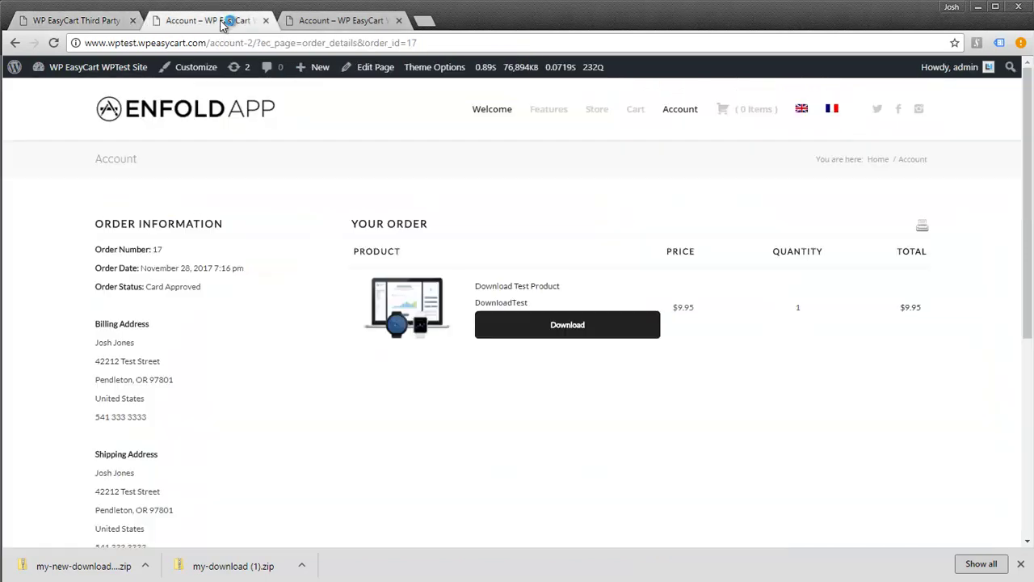
left_click(507, 291)
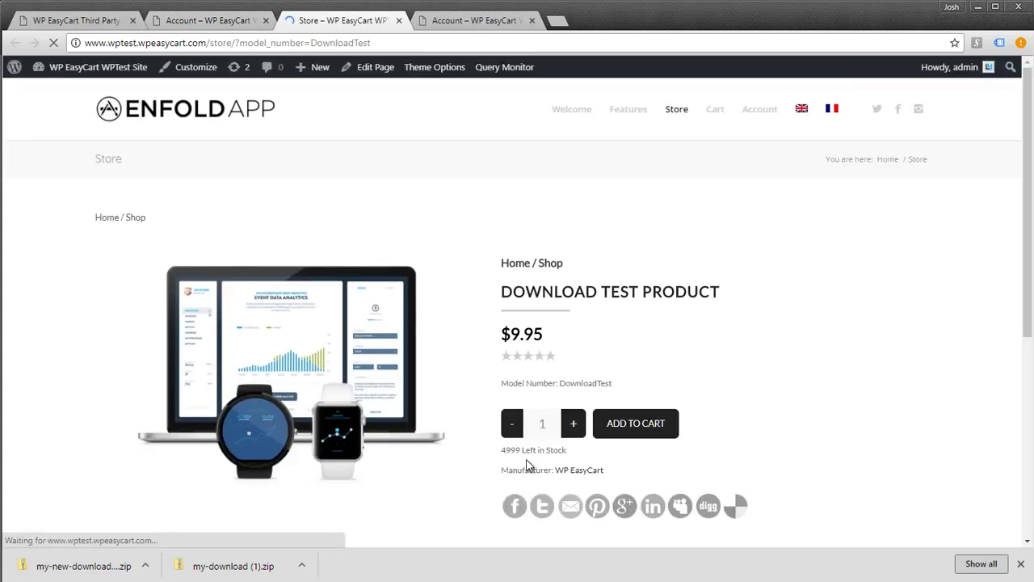